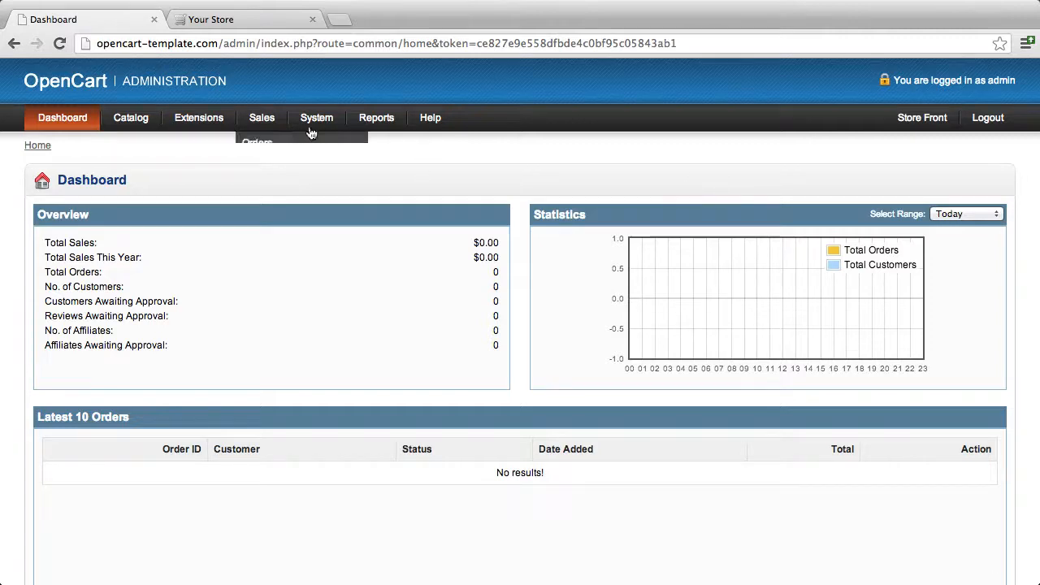
Open the storefront's Desktops category page and look through its description and product listing
{"action": "left_click", "coordinate": [239, 19]}
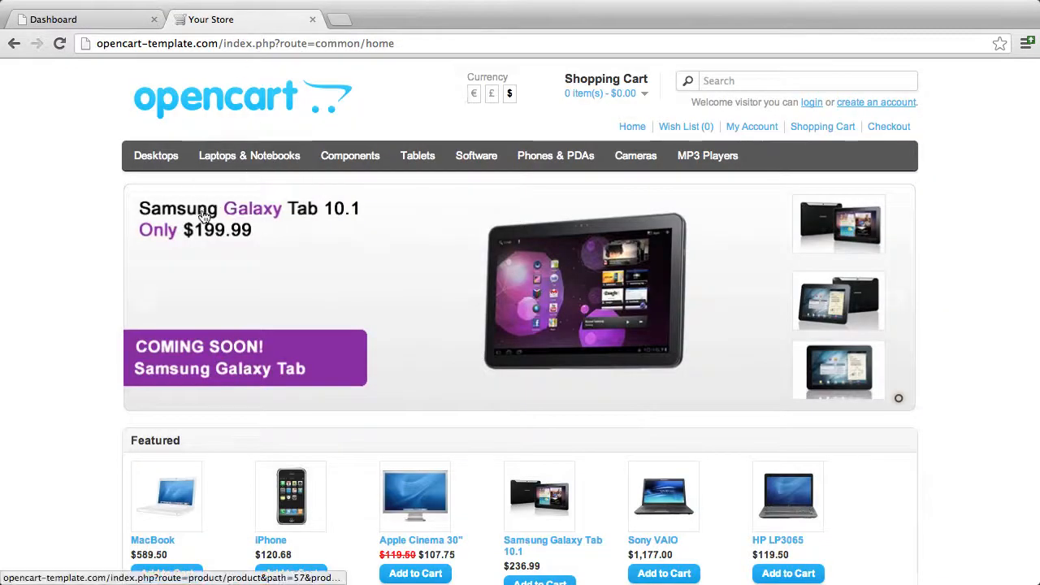
{"action": "left_click", "coordinate": [156, 160]}
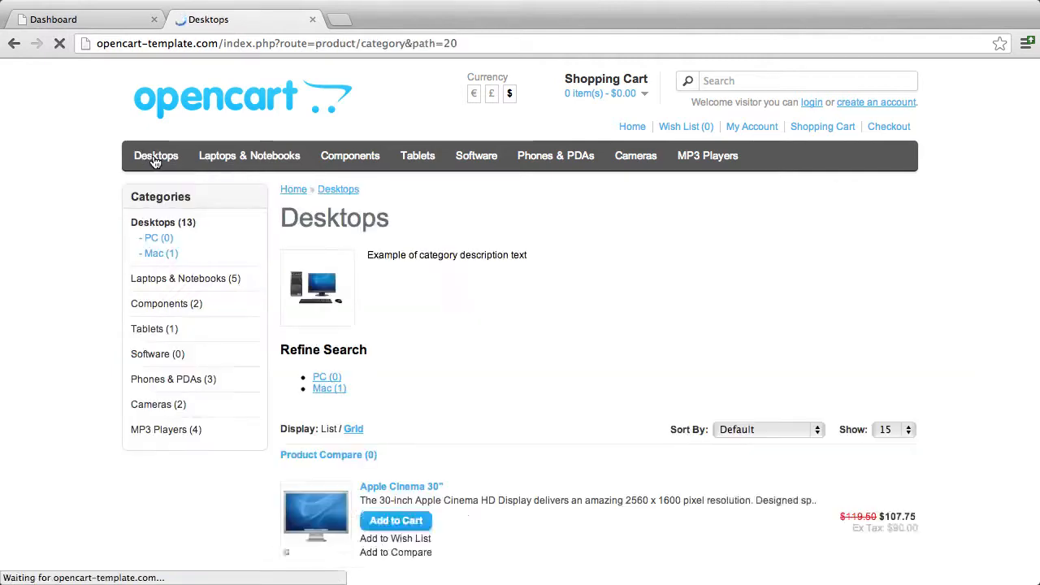
{"action": "scroll", "coordinate": [488, 289], "scroll_direction": "down", "scroll_amount": 5}
{"action": "scroll", "coordinate": [498, 291], "scroll_direction": "down", "scroll_amount": 4}
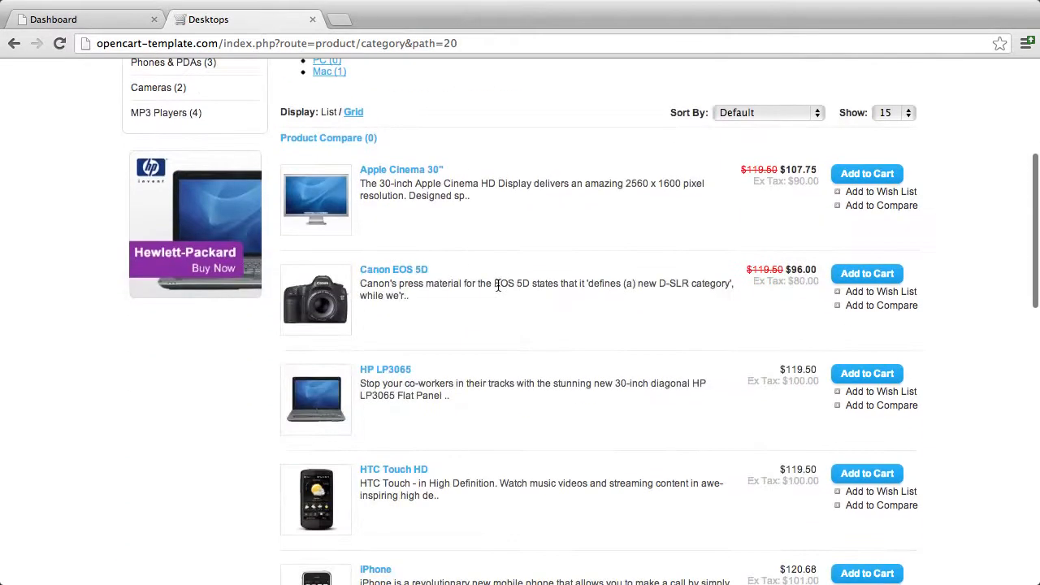
{"action": "scroll", "coordinate": [498, 291], "scroll_direction": "up", "scroll_amount": 8}
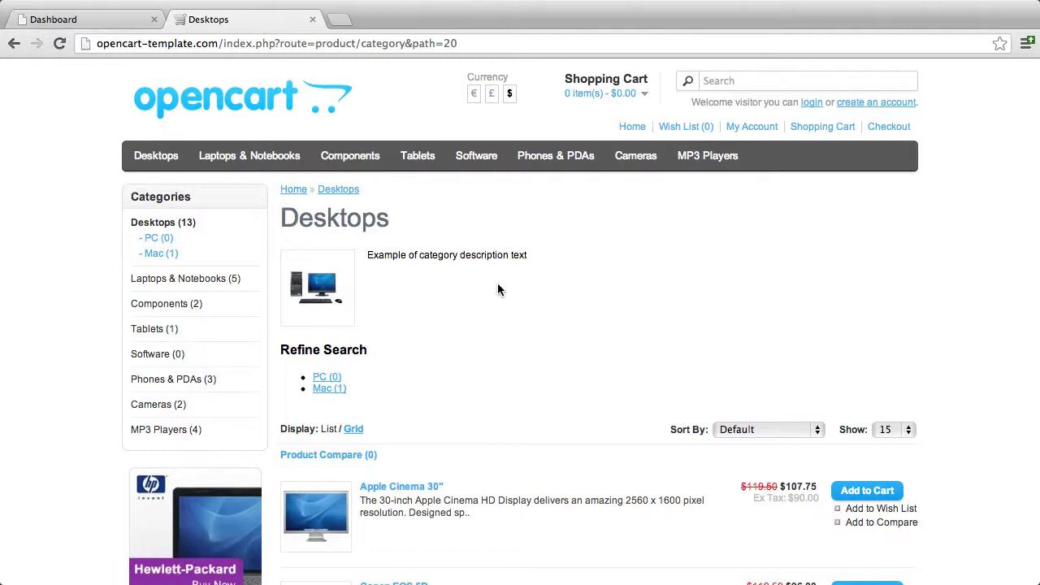
Return to the store administration, open the category list and start a new category
{"action": "left_click", "coordinate": [78, 20]}
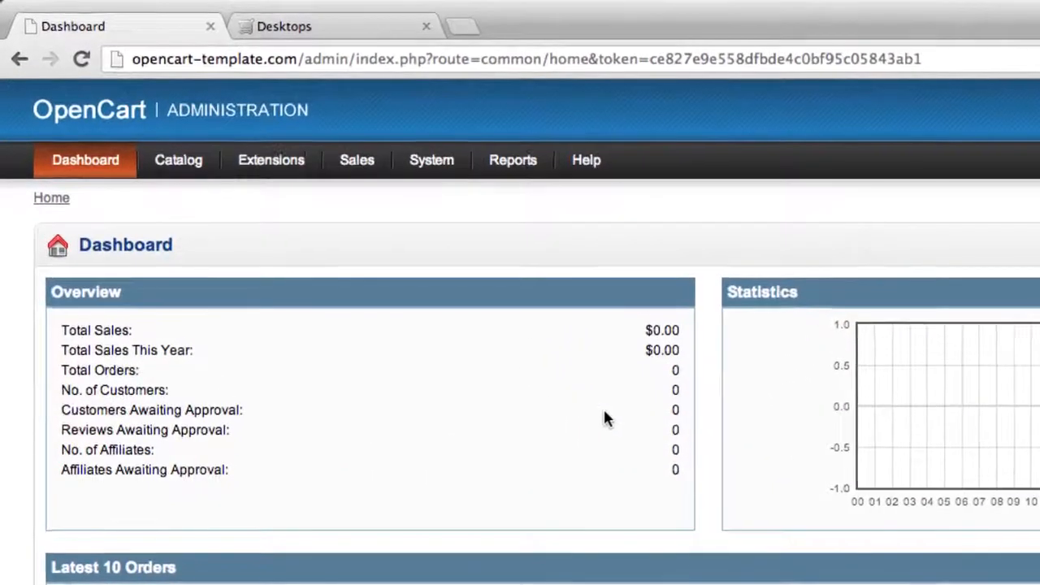
{"action": "mouse_move", "coordinate": [165, 169]}
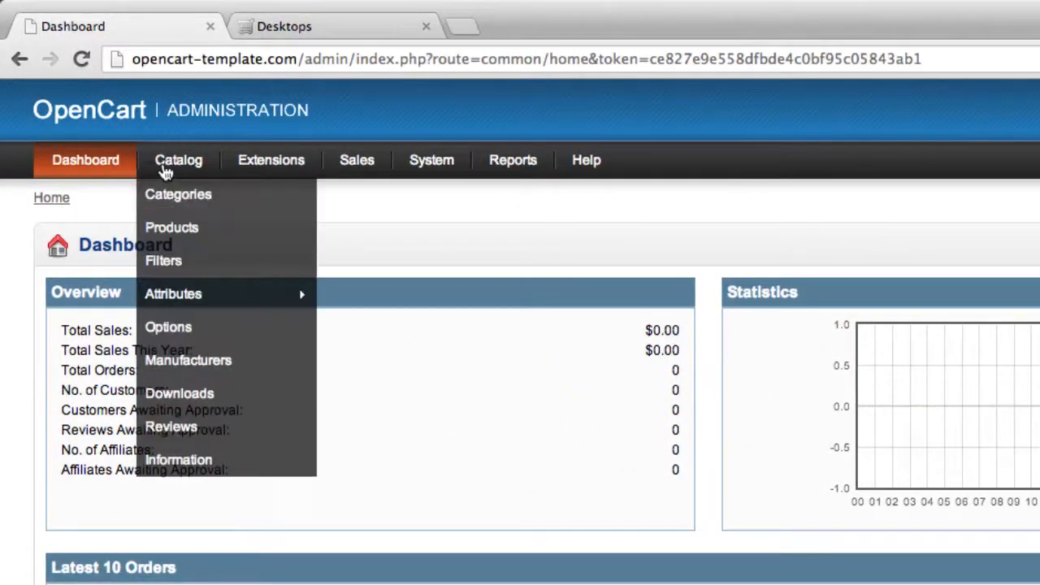
{"action": "left_click", "coordinate": [165, 196]}
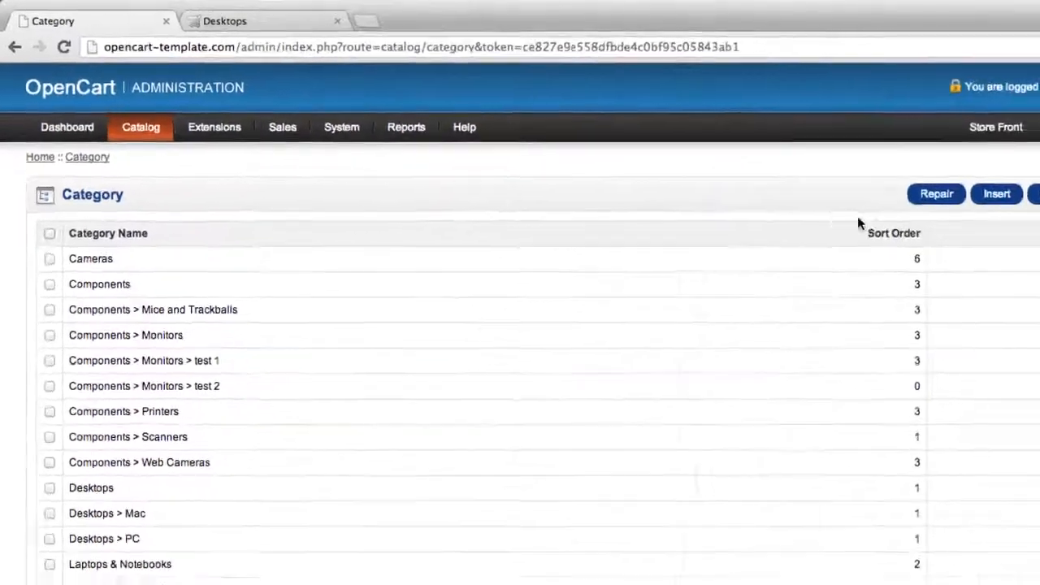
{"action": "left_click", "coordinate": [996, 197]}
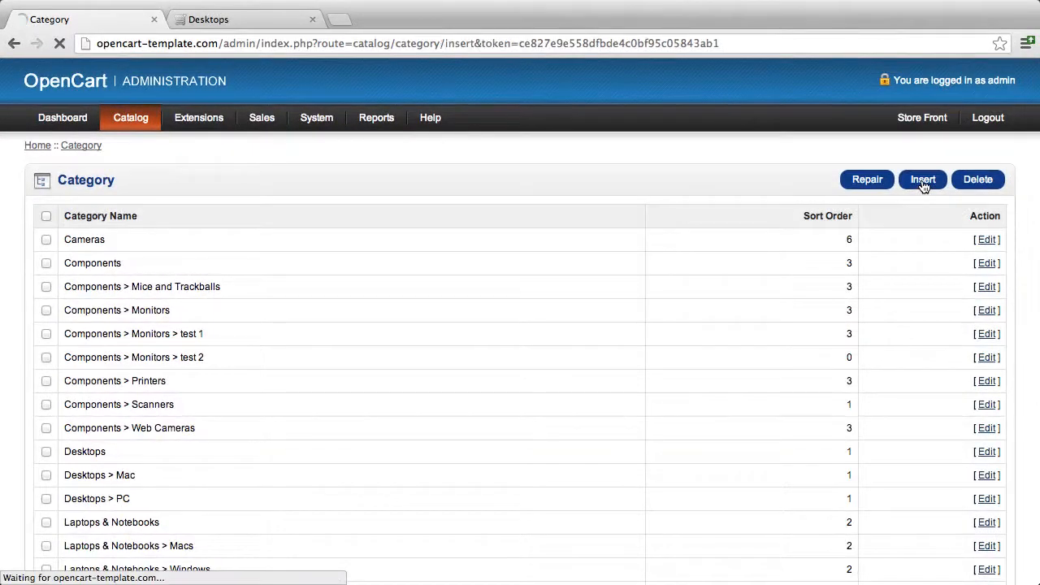
Examine the general fields of the new category form, including the required marker beside Category Name
{"action": "scroll", "coordinate": [603, 313], "scroll_direction": "down", "scroll_amount": 3}
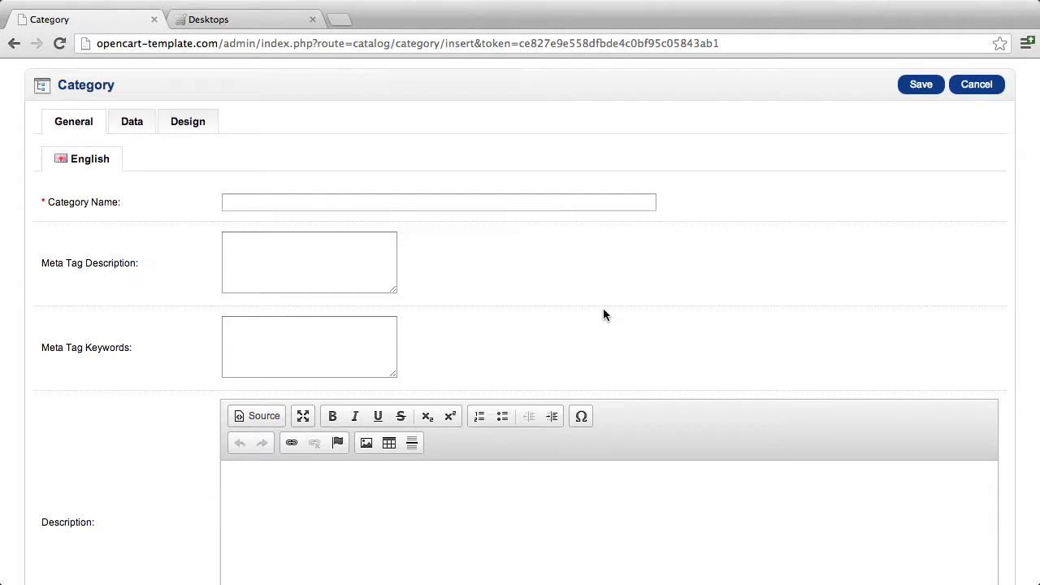
{"action": "scroll", "coordinate": [603, 315], "scroll_direction": "down", "scroll_amount": 1}
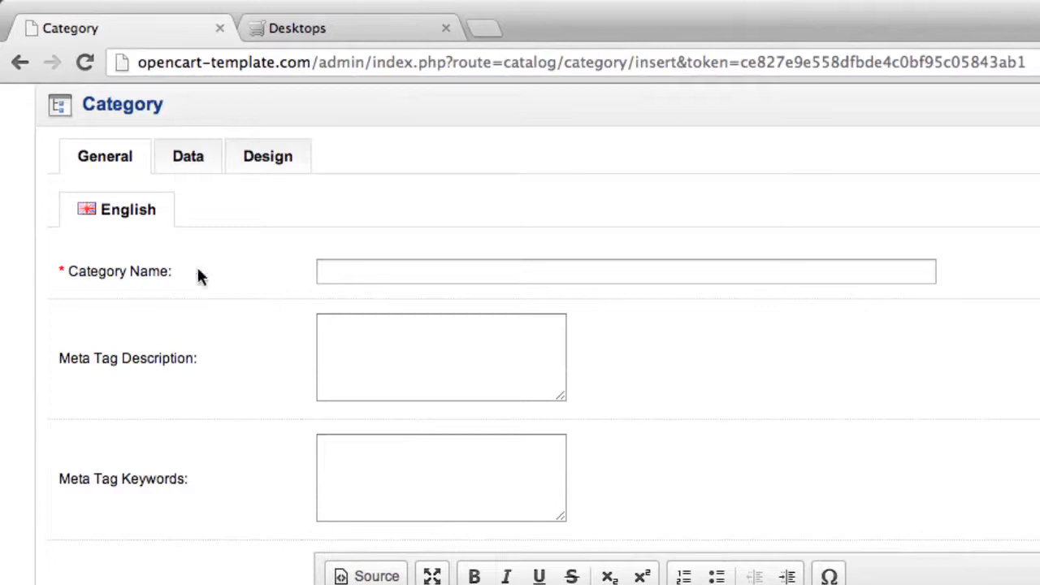
{"action": "left_click", "coordinate": [284, 209]}
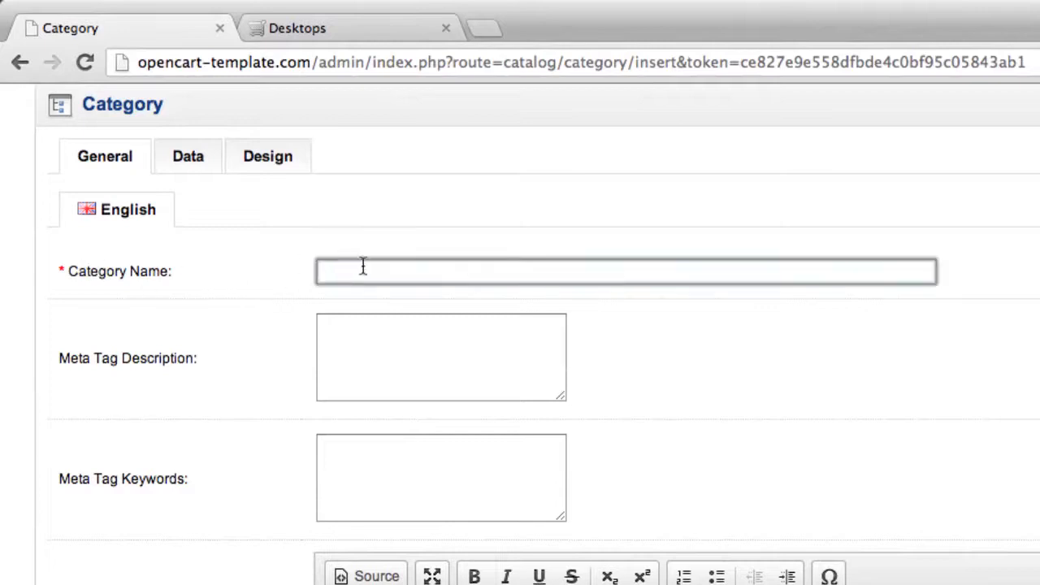
{"action": "left_click", "coordinate": [360, 342]}
{"action": "left_click", "coordinate": [353, 271]}
{"action": "left_click", "coordinate": [344, 480]}
{"action": "left_click", "coordinate": [64, 271]}
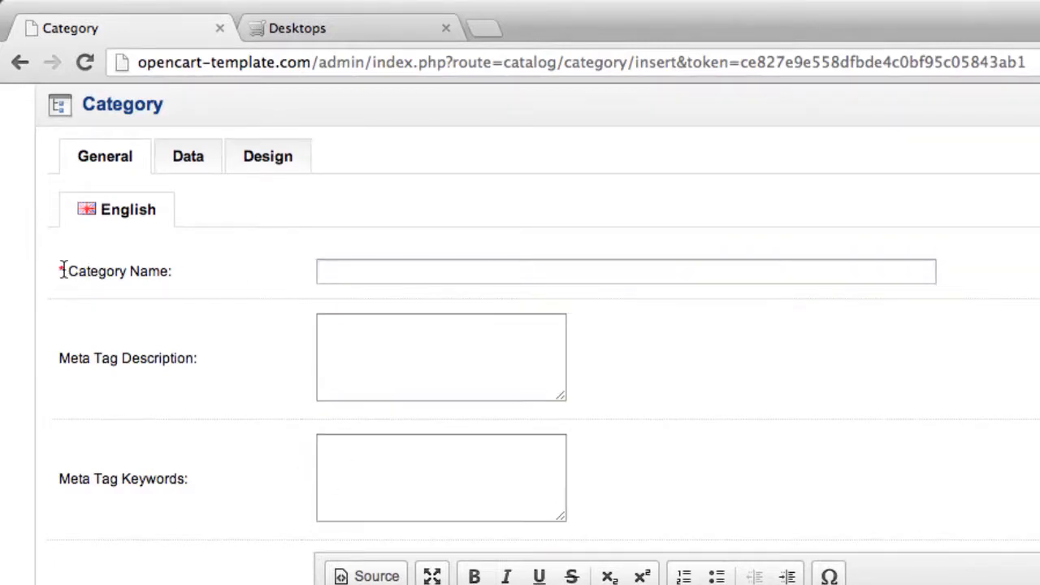
{"action": "left_click_drag", "start_coordinate": [64, 271], "coordinate": [58, 271]}
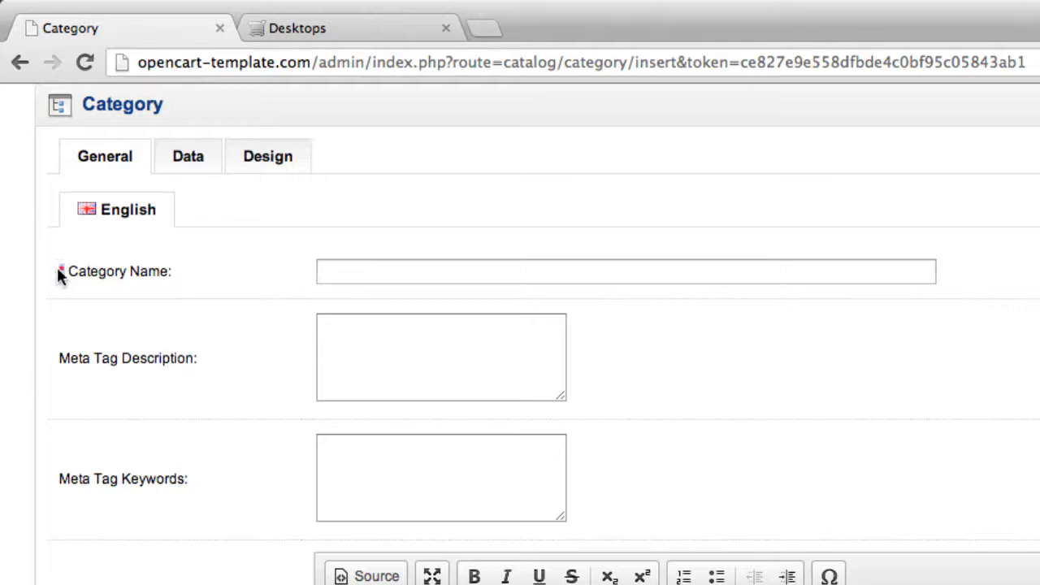
{"action": "left_click", "coordinate": [72, 310]}
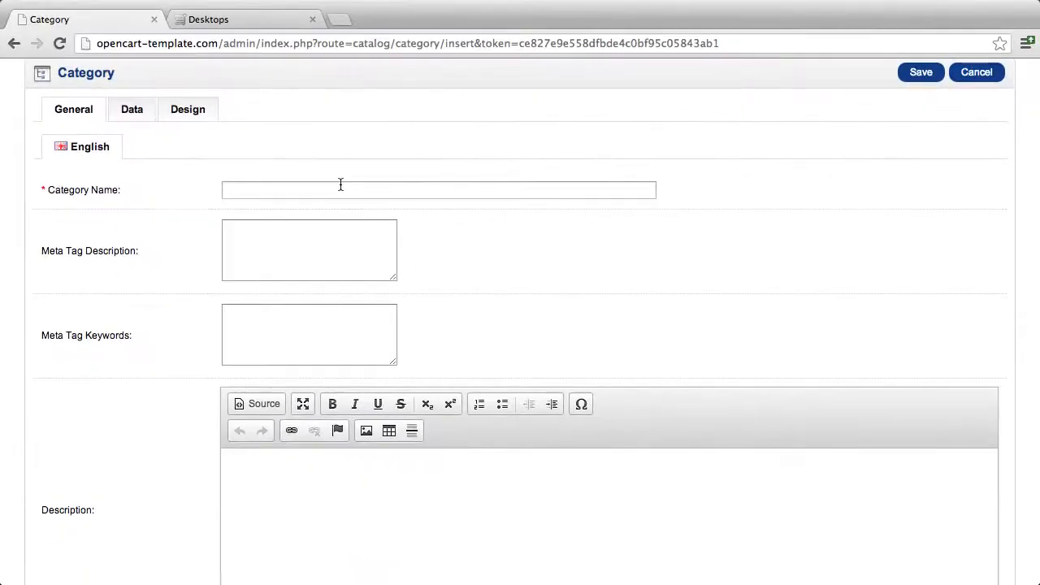
Enter "My Category" as the category name
{"action": "left_click", "coordinate": [340, 185]}
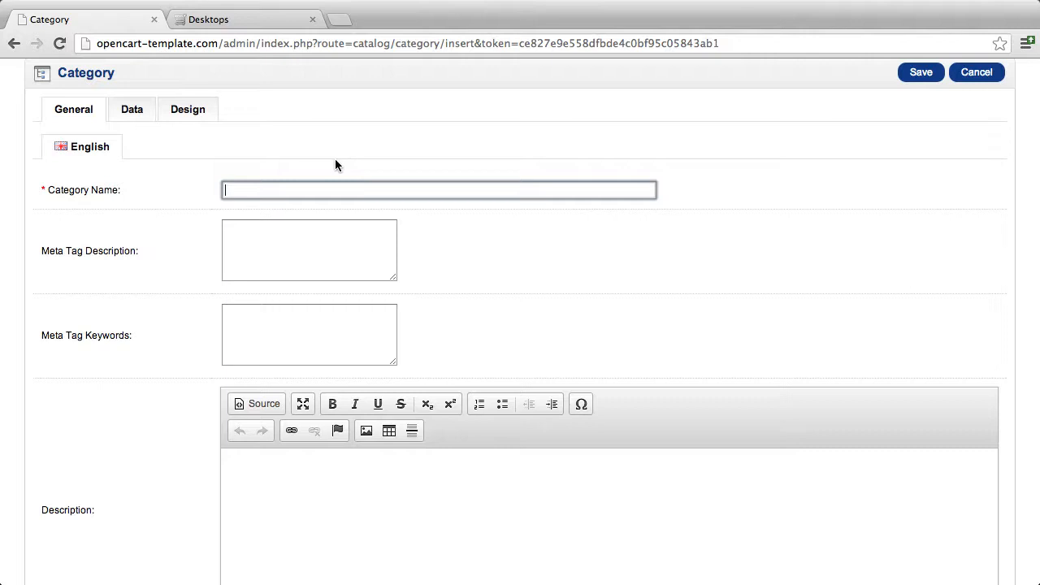
{"action": "type", "text": "My Cat"}
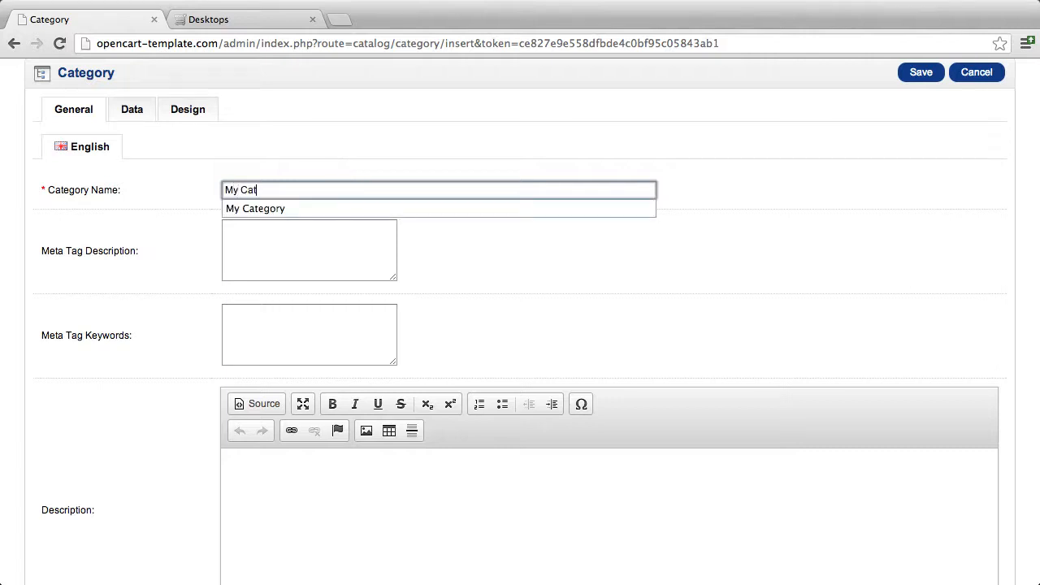
{"action": "type", "text": "egory"}
{"action": "left_click", "coordinate": [384, 119]}
Fill in the meta tag description with "The category is a test category for our OpenCart online store."
{"action": "scroll", "coordinate": [441, 265], "scroll_direction": "down", "scroll_amount": 1}
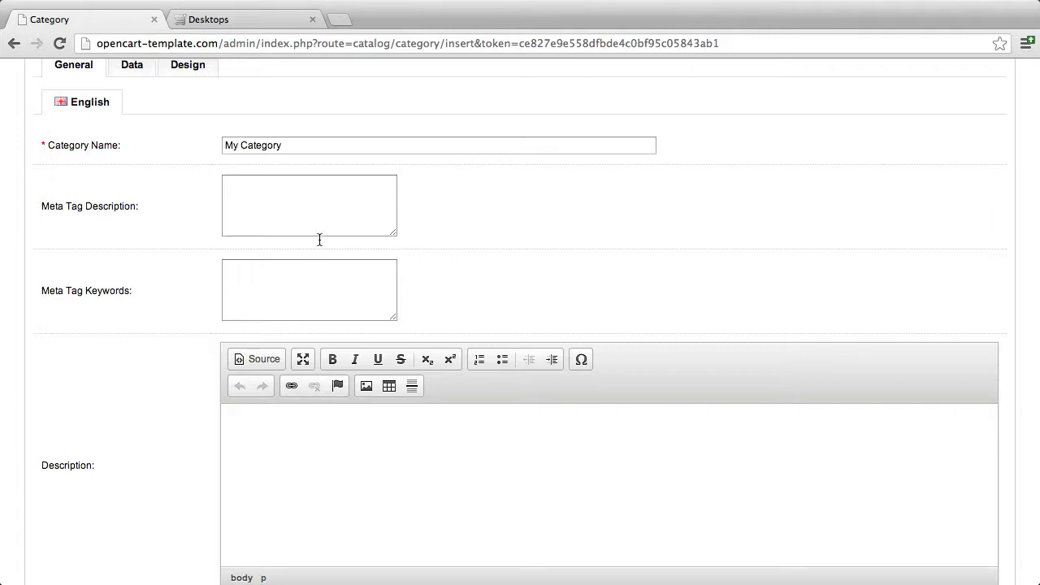
{"action": "left_click", "coordinate": [333, 194]}
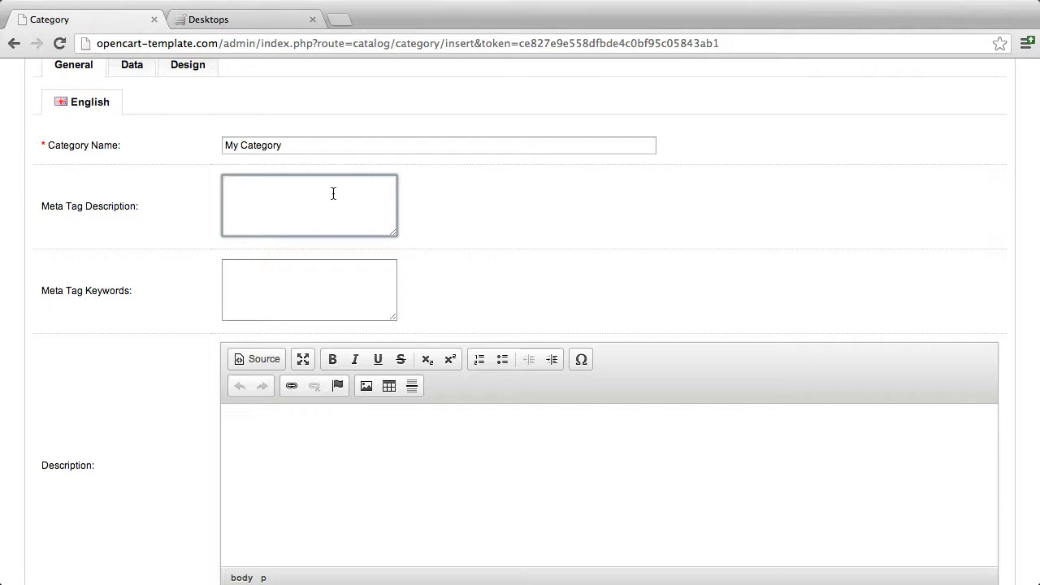
{"action": "type", "text": "The category is a test category for "}
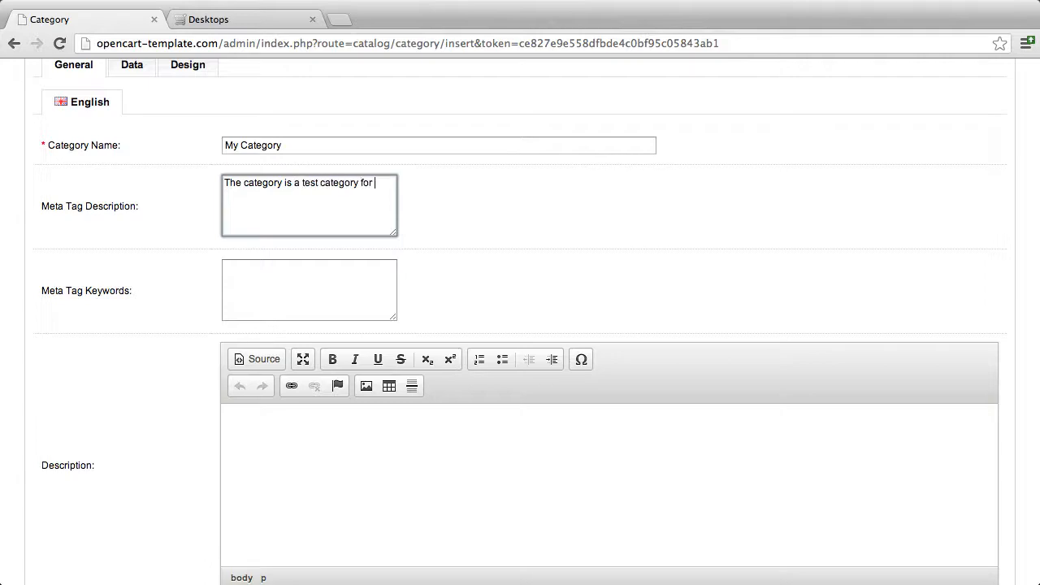
{"action": "type", "text": "our OpenCart online store."}
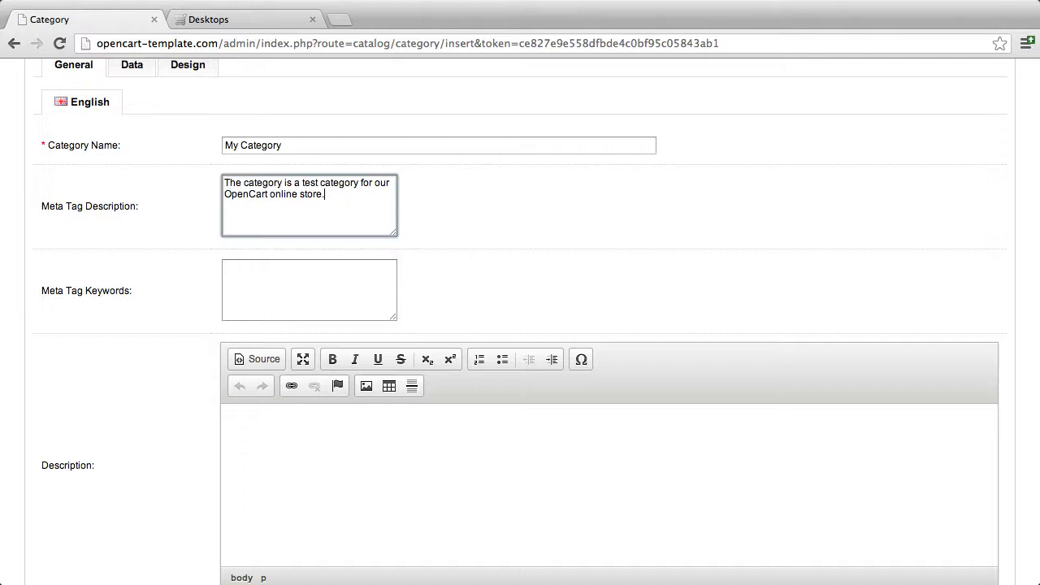
Set the meta tag keywords to "Desktop PC's, PC's, Best Value"
{"action": "left_click", "coordinate": [333, 269]}
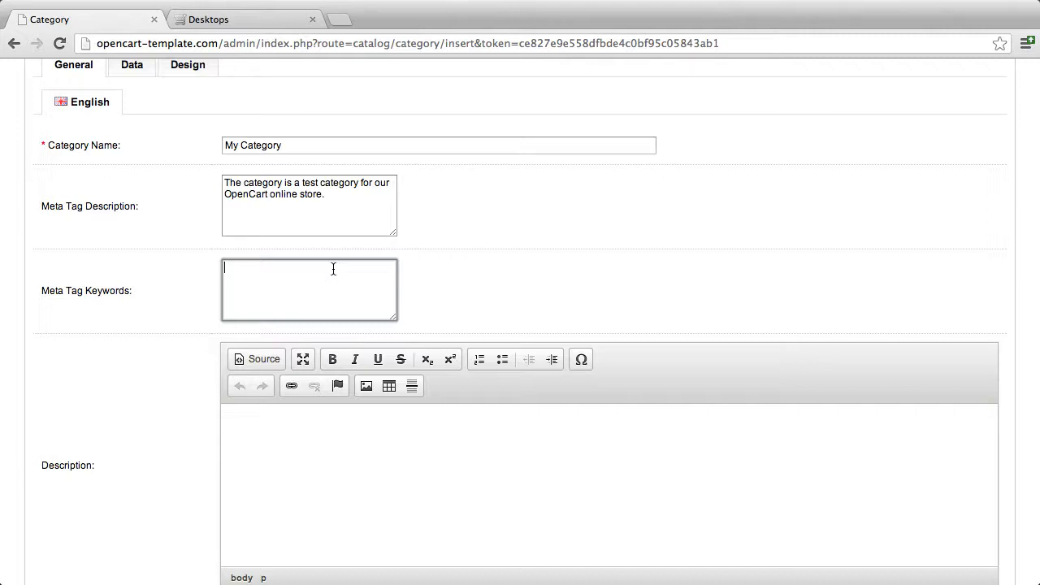
{"action": "type", "text": "Desktop PC's, PC's, B"}
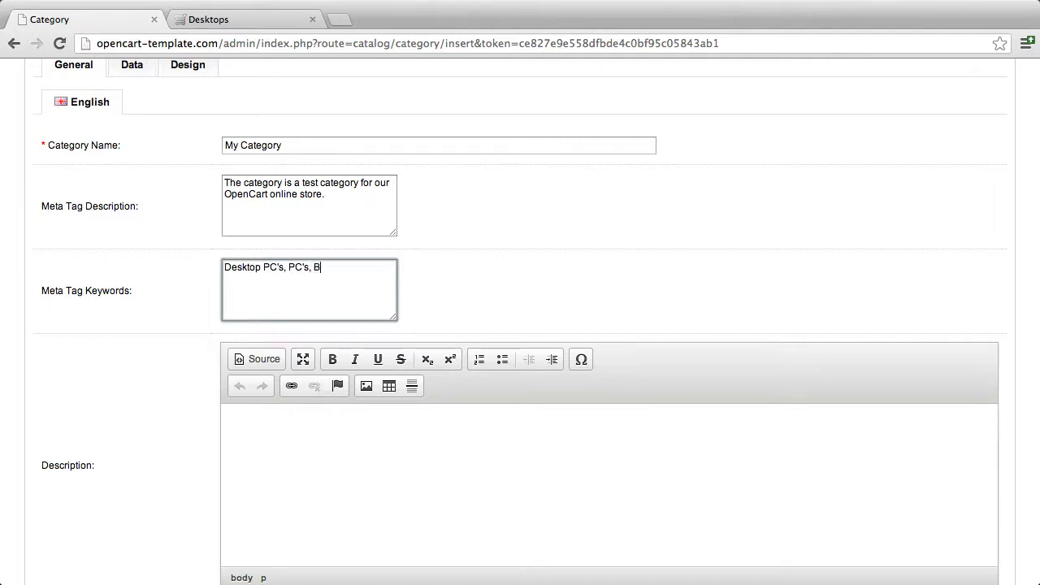
{"action": "type", "text": "est Value"}
{"action": "key", "text": "BackSpace"}
{"action": "key", "text": "BackSpace"}
{"action": "key", "text": "BackSpace"}
{"action": "type", "text": "e"}
{"action": "left_click", "coordinate": [481, 270]}
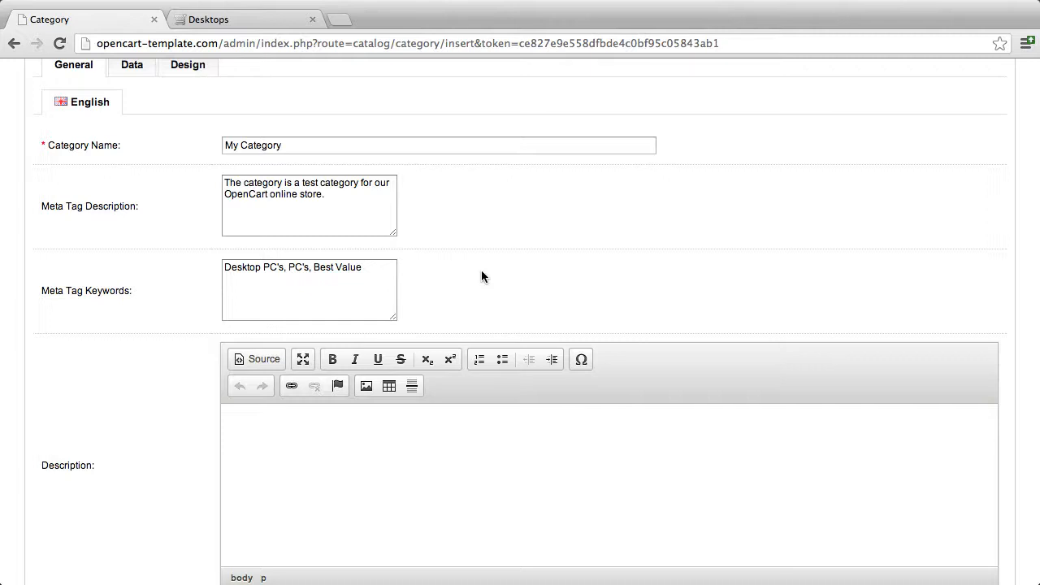
Write "This is our first OpenCart category!" as the category description
{"action": "scroll", "coordinate": [481, 277], "scroll_direction": "down", "scroll_amount": 1}
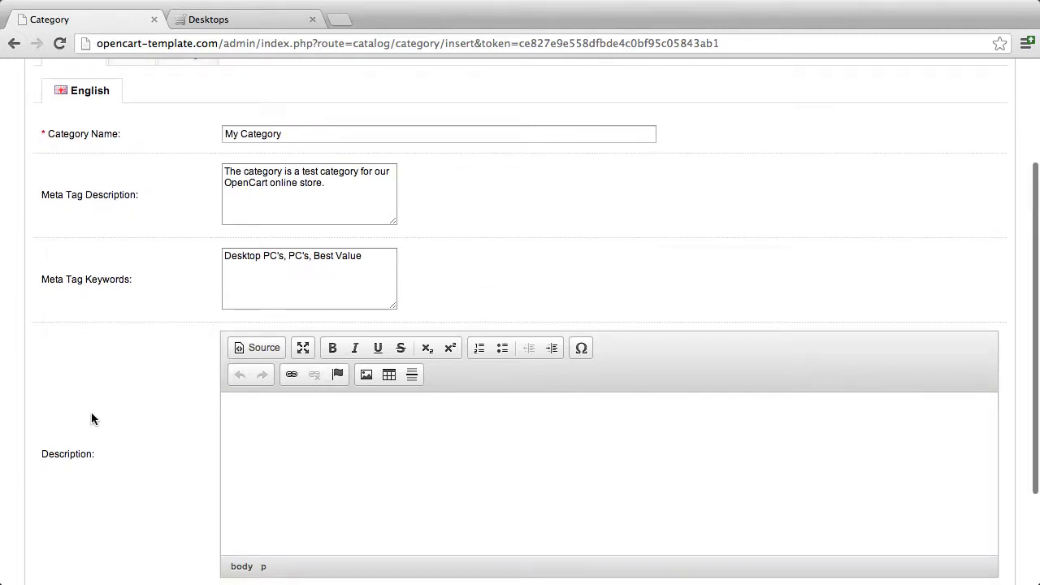
{"action": "scroll", "coordinate": [92, 423], "scroll_direction": "down", "scroll_amount": 2}
{"action": "left_click", "coordinate": [336, 381]}
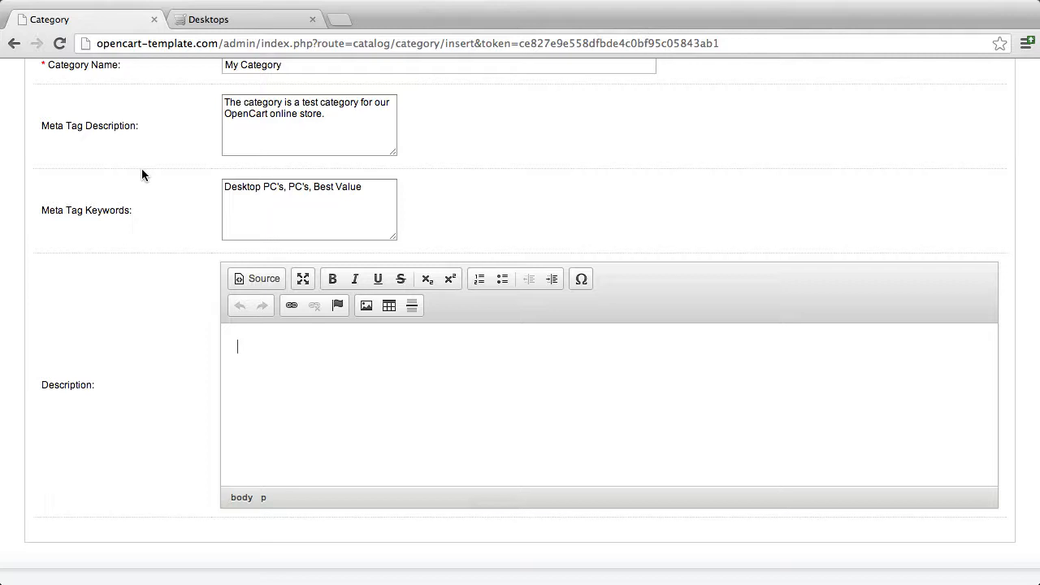
{"action": "type", "text": "This is our first Ope"}
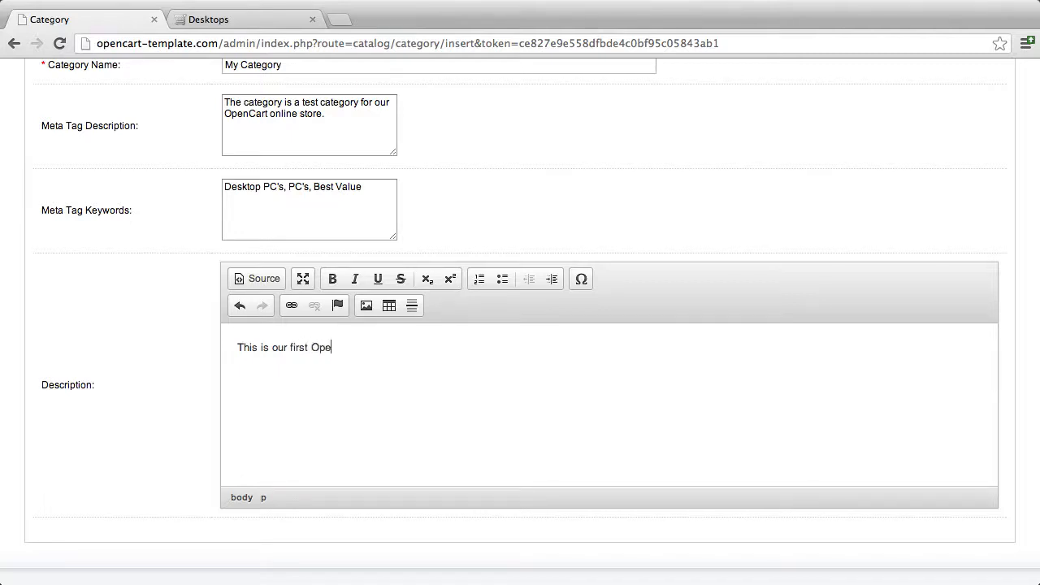
{"action": "type", "text": "nCart category!"}
Examine the new category's data settings, from Parent and Filters through Stores to SEO Keyword
{"action": "scroll", "coordinate": [144, 317], "scroll_direction": "up", "scroll_amount": 3}
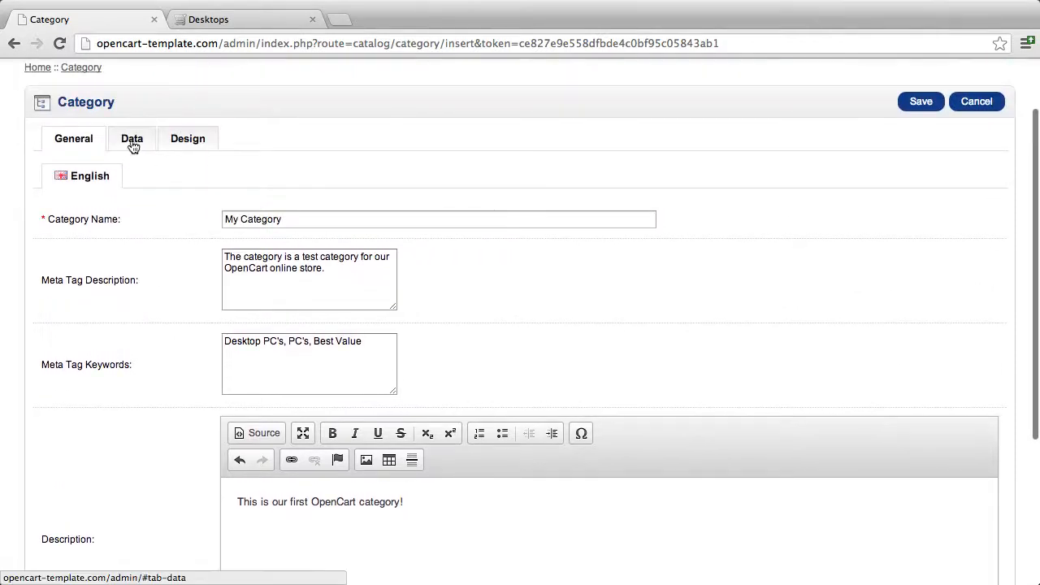
{"action": "left_click", "coordinate": [133, 140]}
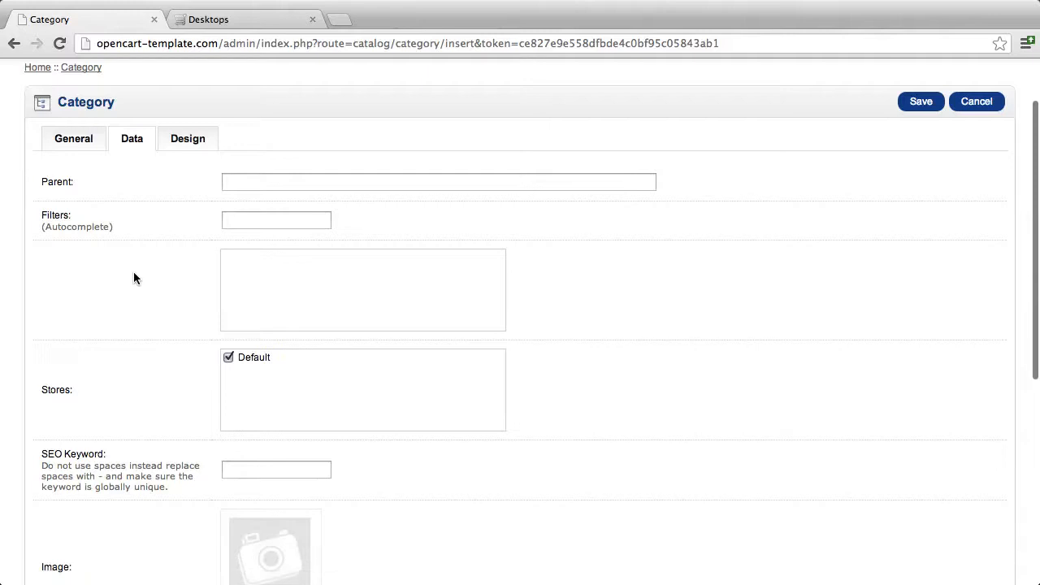
{"action": "scroll", "coordinate": [134, 275], "scroll_direction": "down", "scroll_amount": 1}
{"action": "scroll", "coordinate": [135, 278], "scroll_direction": "down", "scroll_amount": 2}
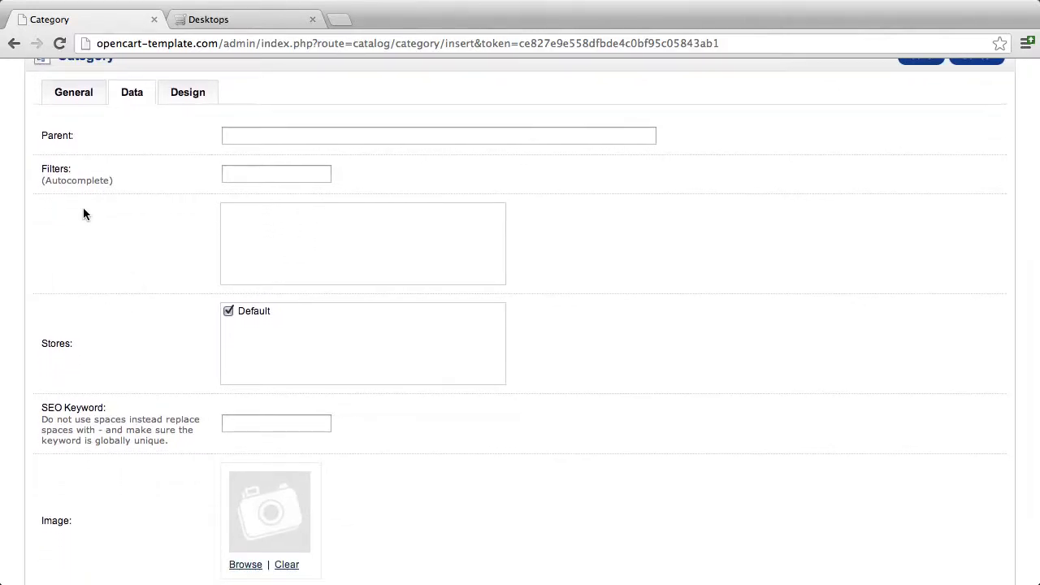
{"action": "left_click_drag", "start_coordinate": [40, 134], "coordinate": [74, 134]}
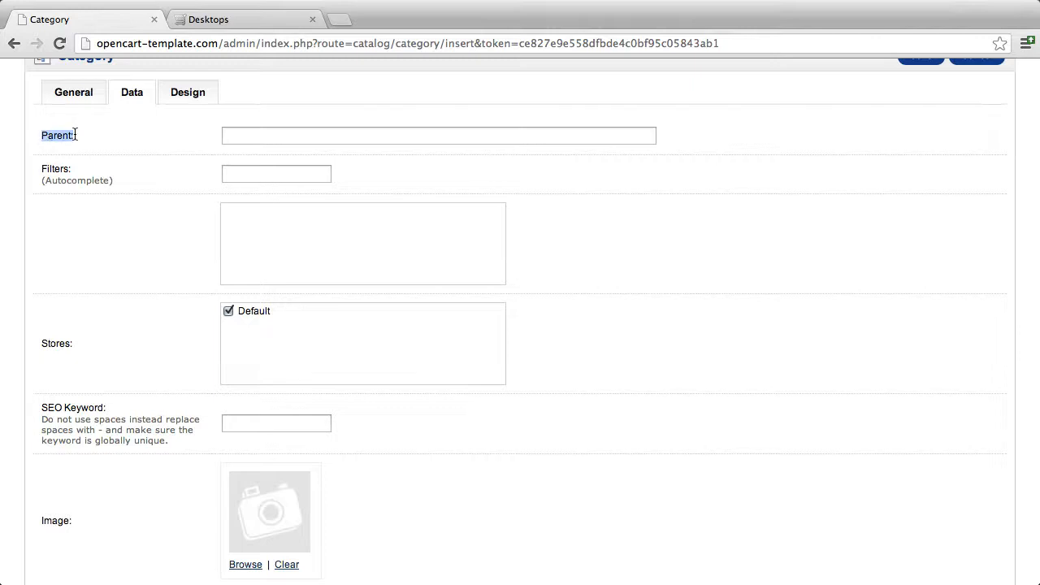
{"action": "left_click", "coordinate": [120, 248]}
{"action": "left_click_drag", "start_coordinate": [40, 169], "coordinate": [113, 175]}
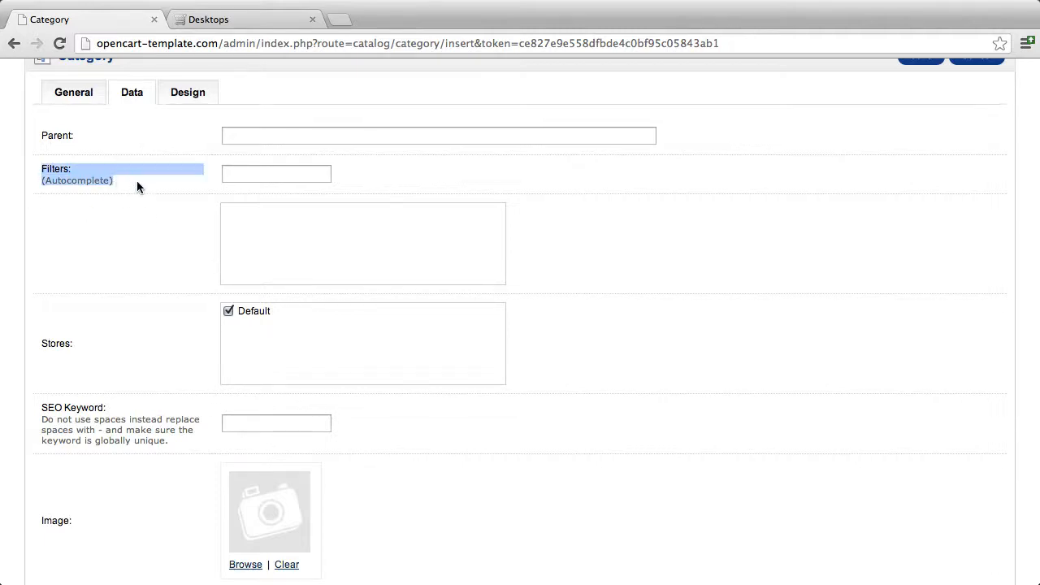
{"action": "left_click", "coordinate": [124, 268]}
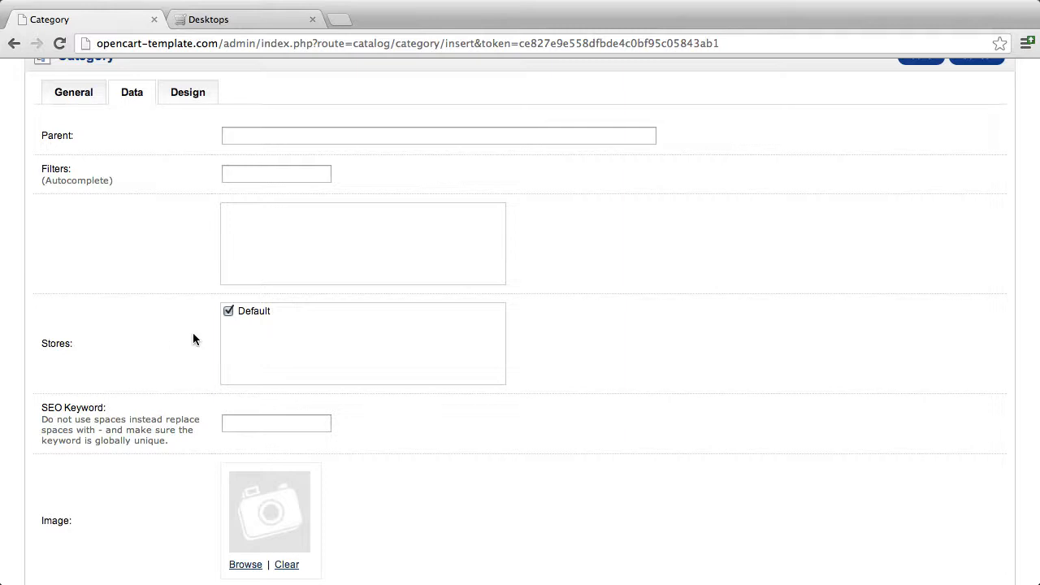
{"action": "scroll", "coordinate": [169, 360], "scroll_direction": "down", "scroll_amount": 4}
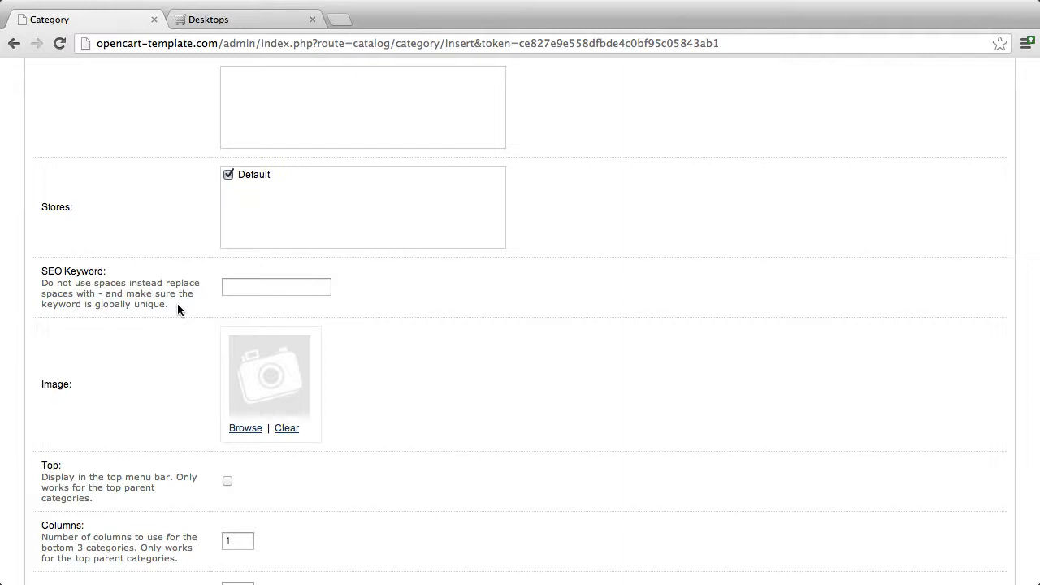
Switch to the storefront's Desktops page and inspect the part of its URL after the domain
{"action": "left_click", "coordinate": [207, 18]}
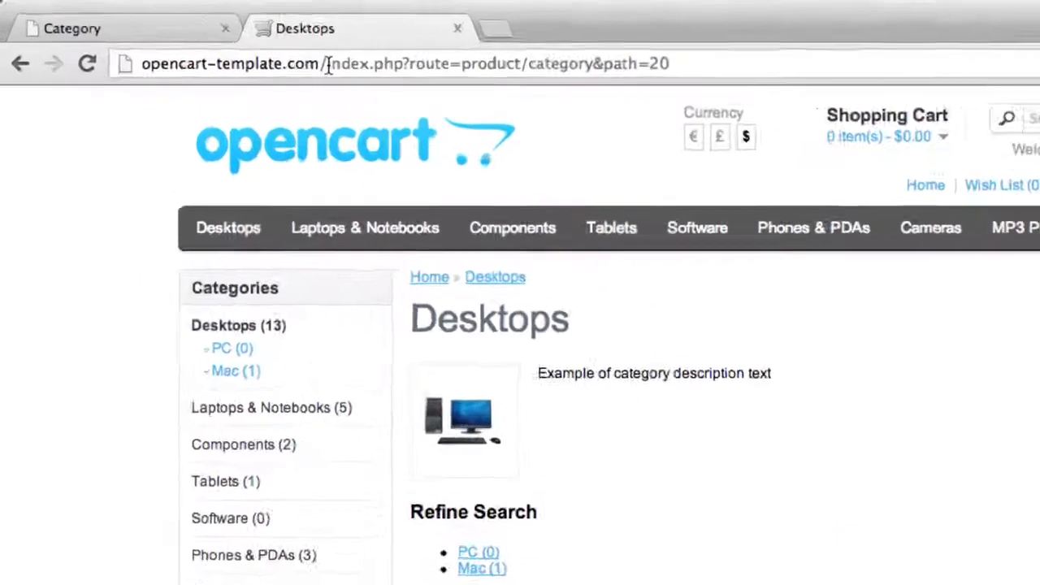
{"action": "left_click_drag", "start_coordinate": [230, 44], "coordinate": [468, 44]}
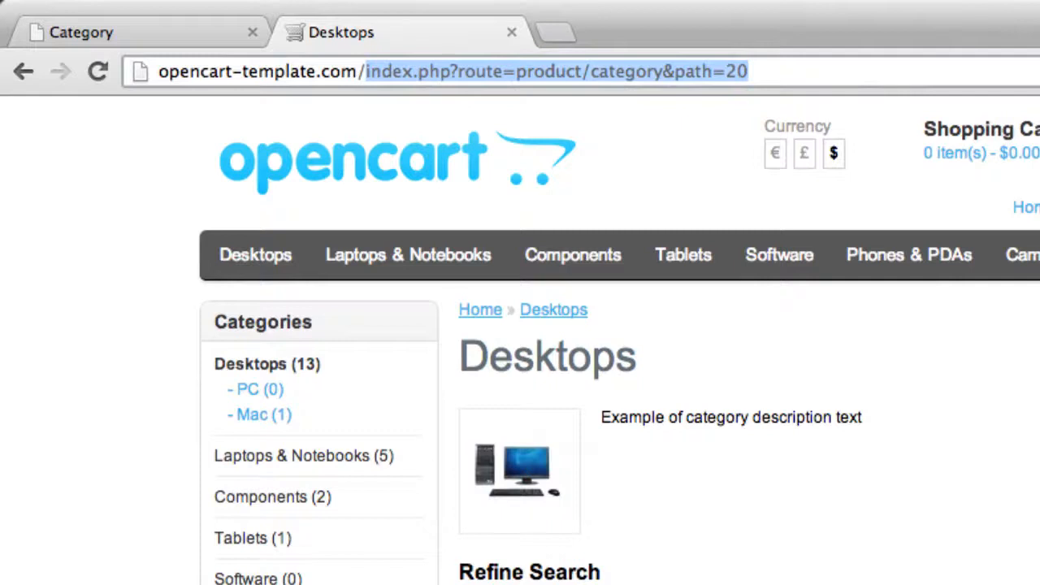
Enter "my-category/" in place of the part of the storefront page's address after the domain
{"action": "type", "text": "my-cat"}
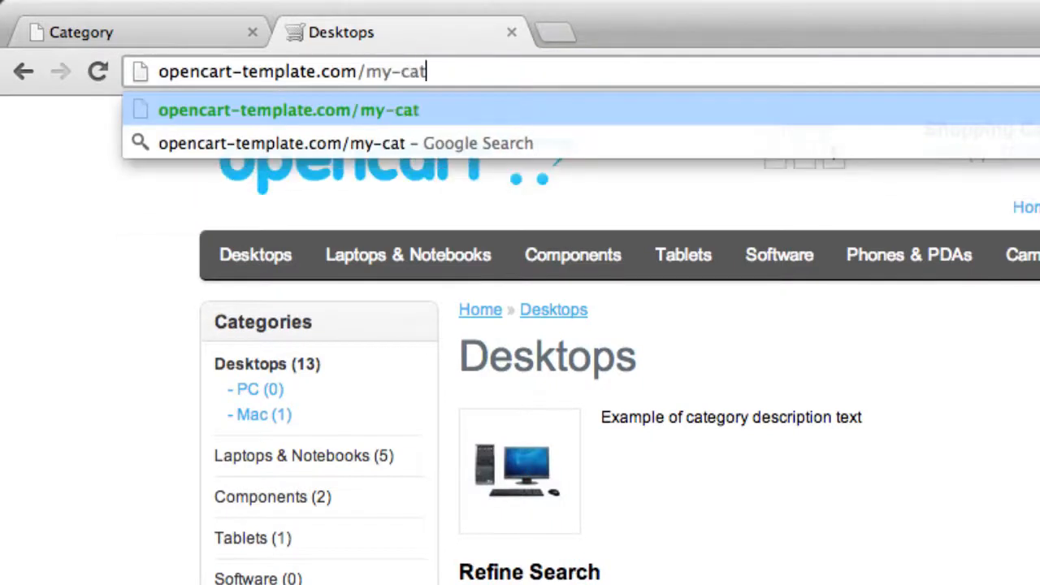
{"action": "type", "text": "eo"}
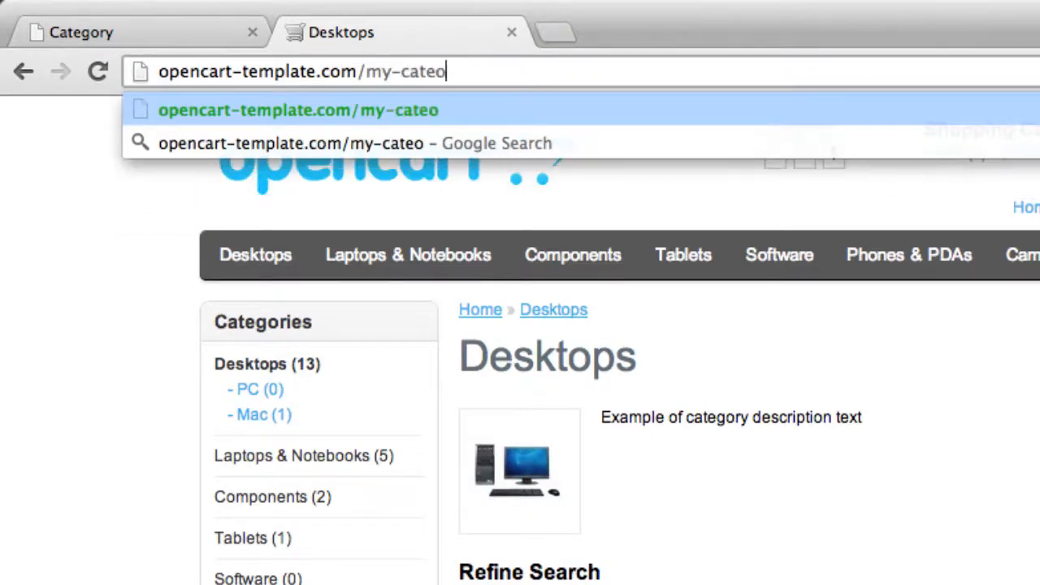
{"action": "key", "text": "BackSpace"}
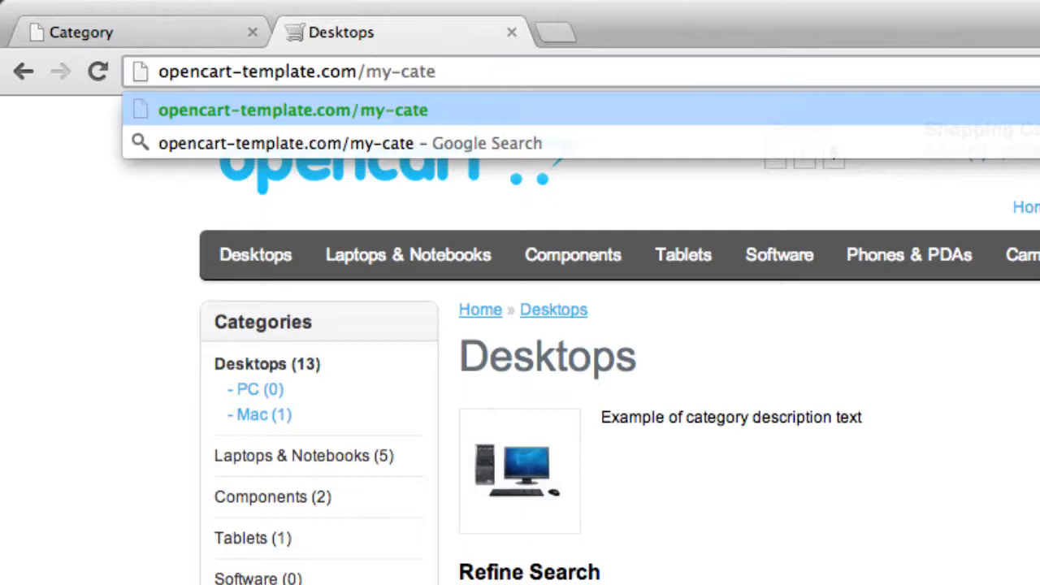
{"action": "type", "text": "gory"}
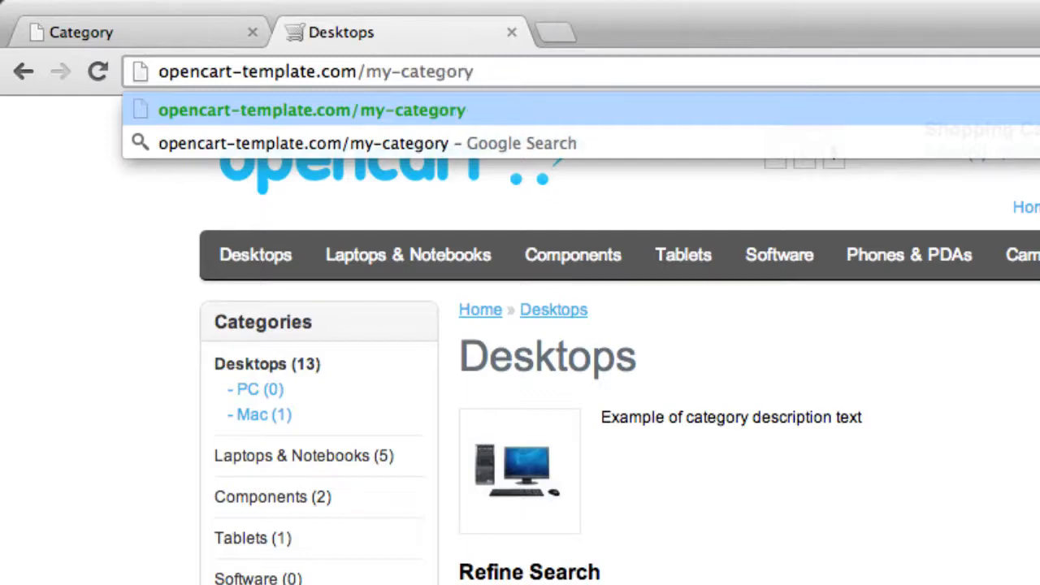
{"action": "type", "text": "/"}
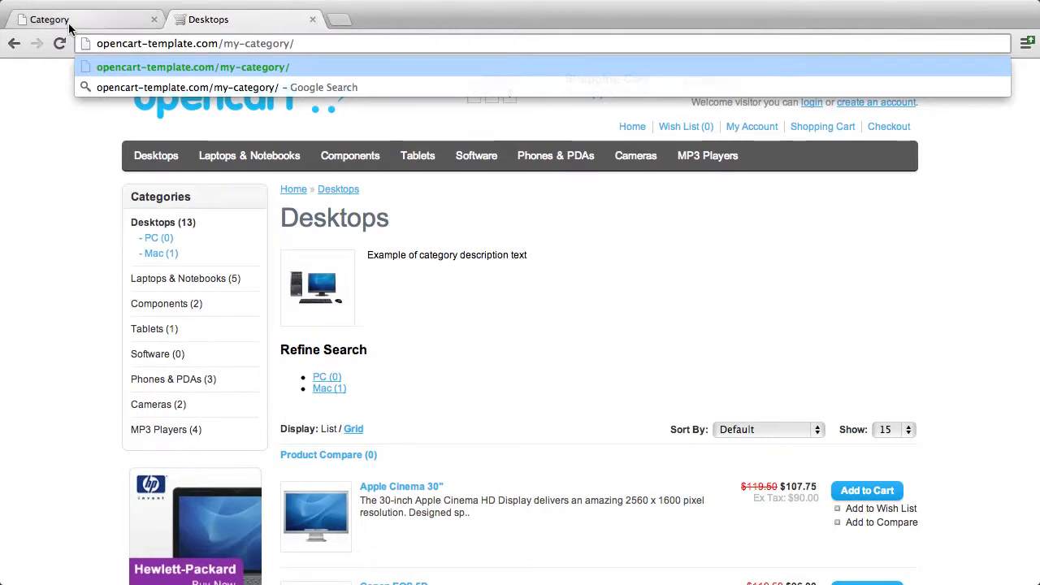
Set the new category's SEO keyword to "my-category" in the admin form and compare it with the storefront address
{"action": "left_click", "coordinate": [68, 23]}
{"action": "left_click", "coordinate": [251, 284]}
{"action": "type", "text": "my"}
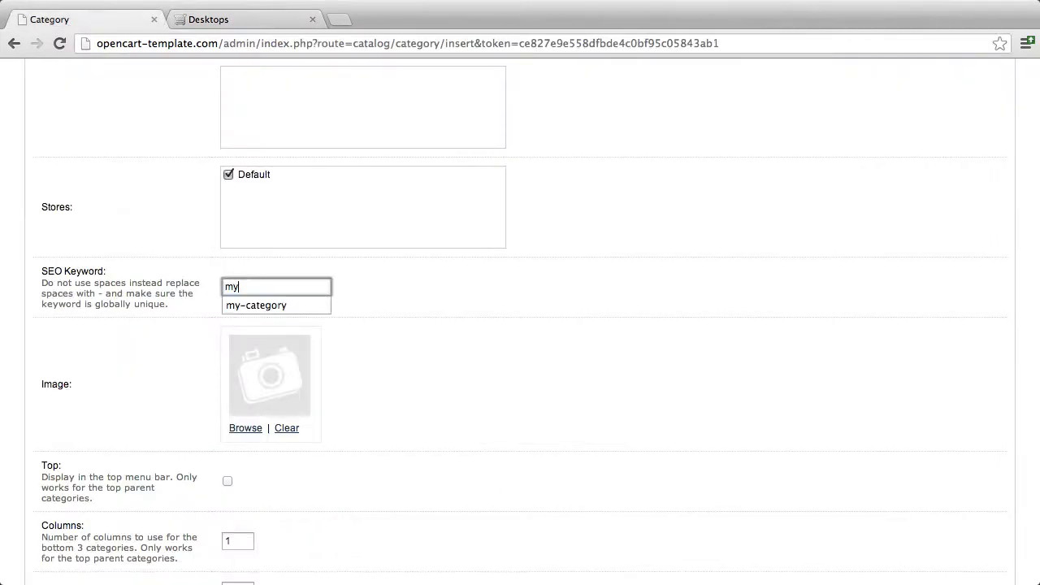
{"action": "type", "text": "-category"}
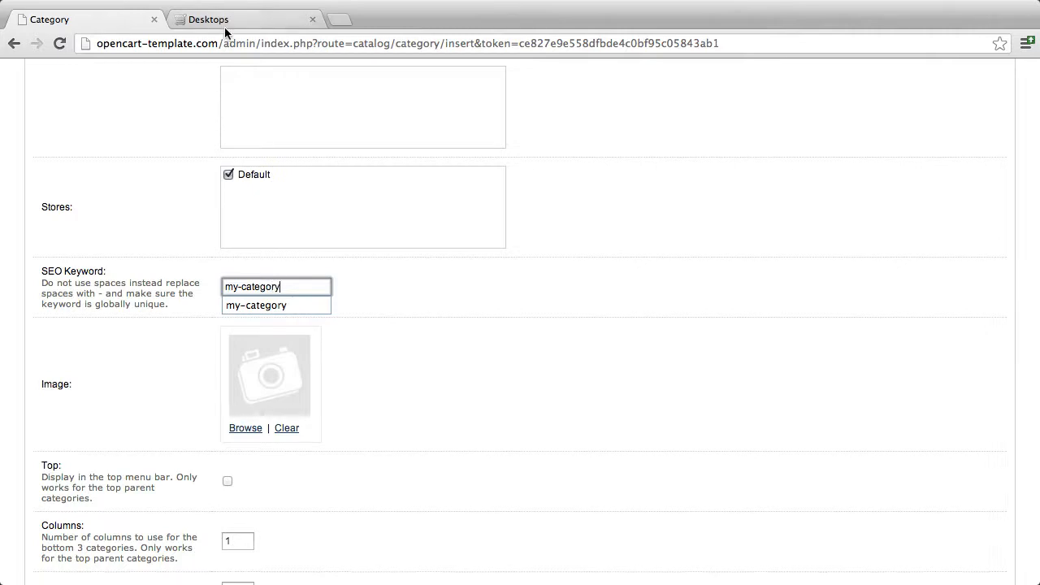
{"action": "left_click", "coordinate": [259, 24]}
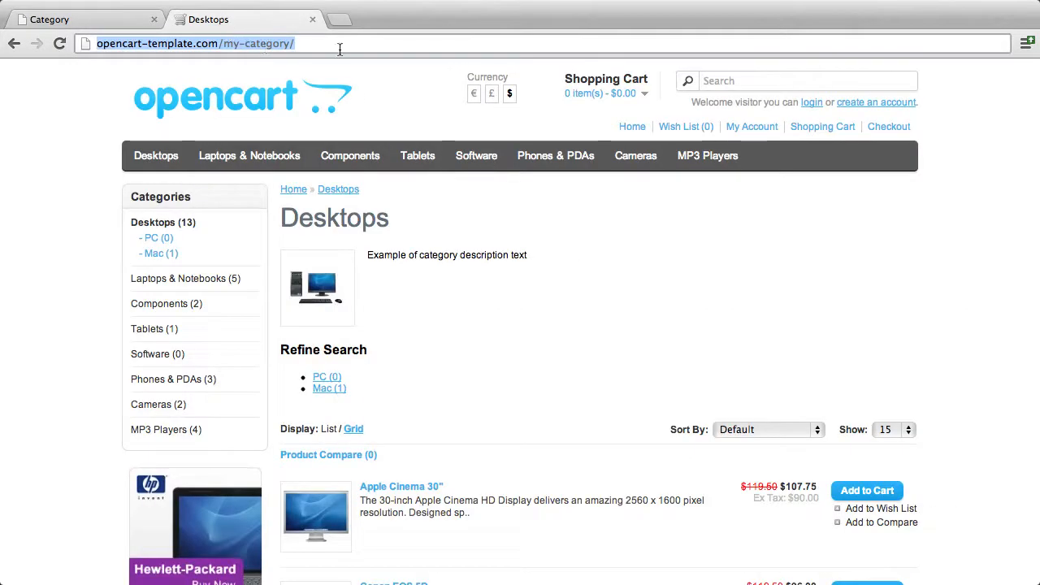
{"action": "left_click", "coordinate": [108, 22]}
Try a space instead of the hyphen in the SEO keyword, and restore it as "my-category"
{"action": "key", "text": "BackSpace"}
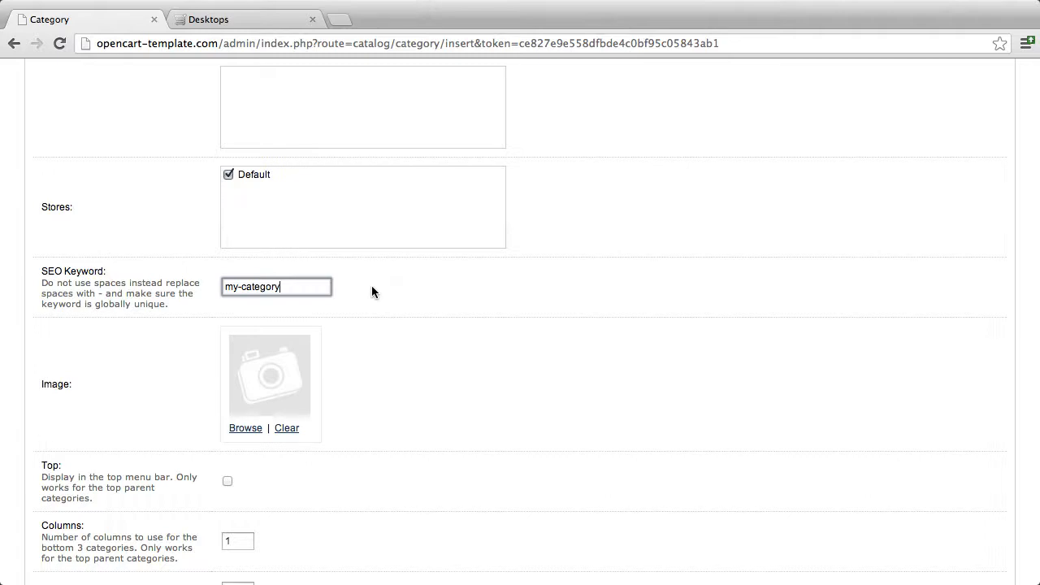
{"action": "left_click", "coordinate": [240, 286]}
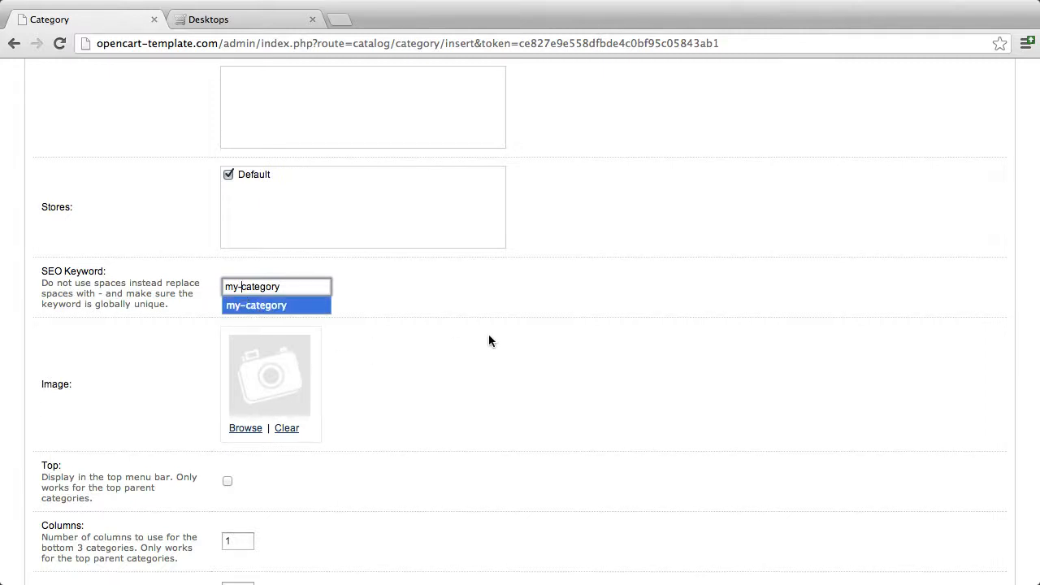
{"action": "key", "text": "BackSpace"}
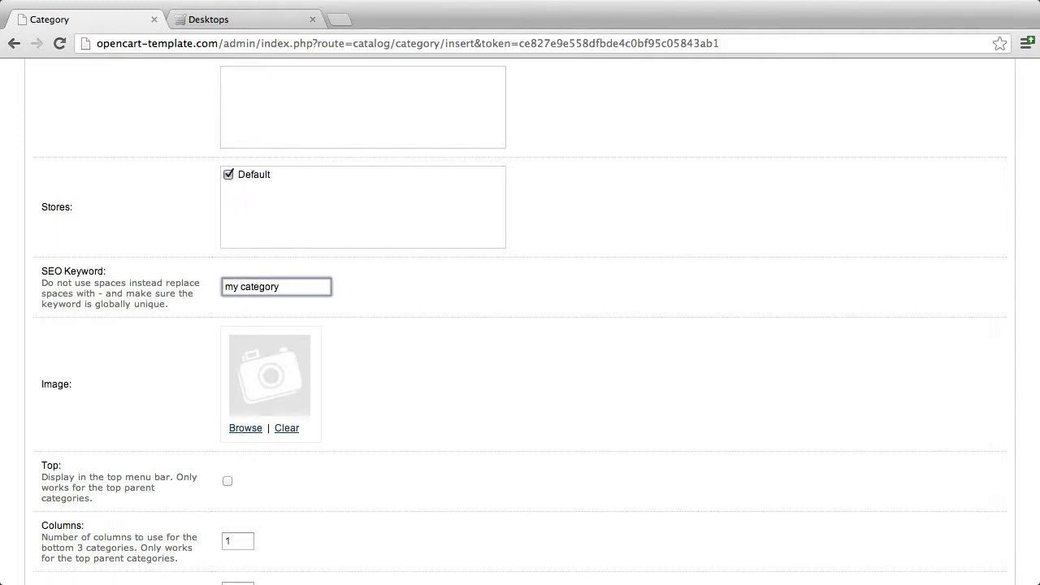
{"action": "key", "text": "BackSpace"}
{"action": "type", "text": "-"}
{"action": "key", "text": "BackSpace"}
{"action": "type", "text": "-"}
{"action": "key", "text": "BackSpace"}
{"action": "type", "text": "-"}
{"action": "left_click", "coordinate": [592, 387]}
Set the category image to the apple_cinema_30 picture from the demo image folder
{"action": "scroll", "coordinate": [591, 384], "scroll_direction": "down", "scroll_amount": 5}
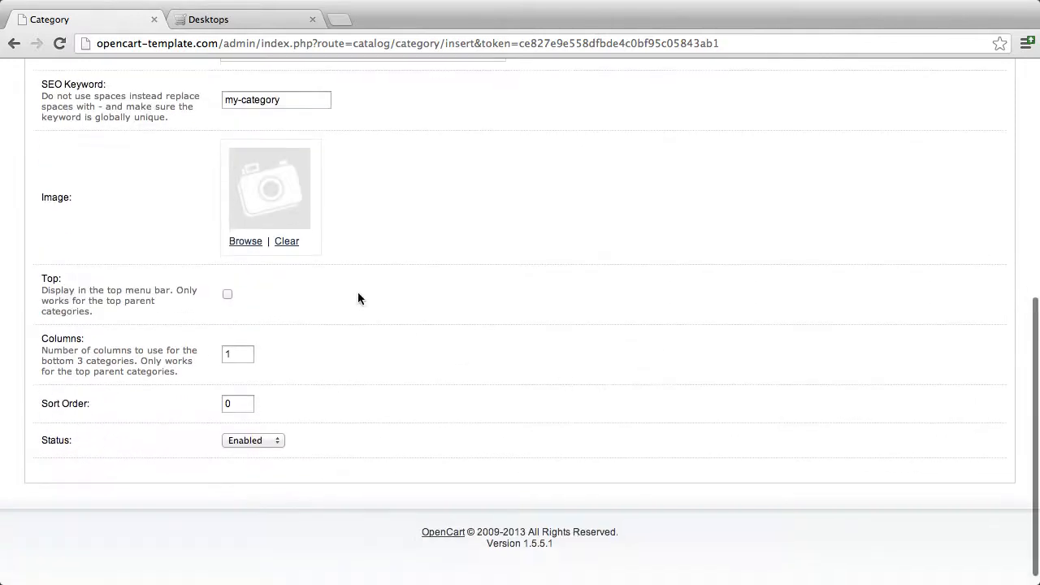
{"action": "left_click", "coordinate": [245, 242]}
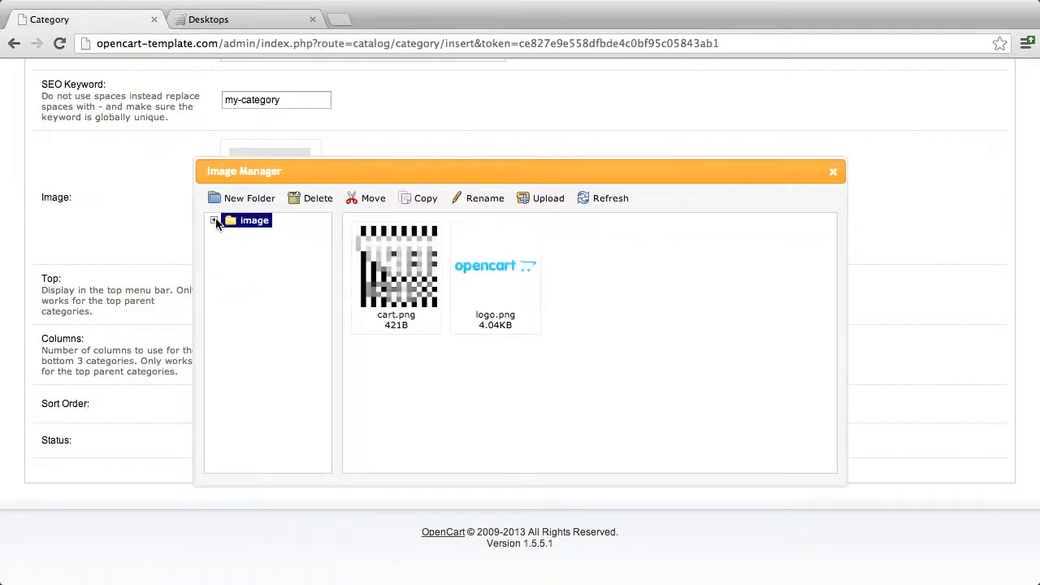
{"action": "left_click", "coordinate": [214, 221]}
{"action": "left_click", "coordinate": [268, 236]}
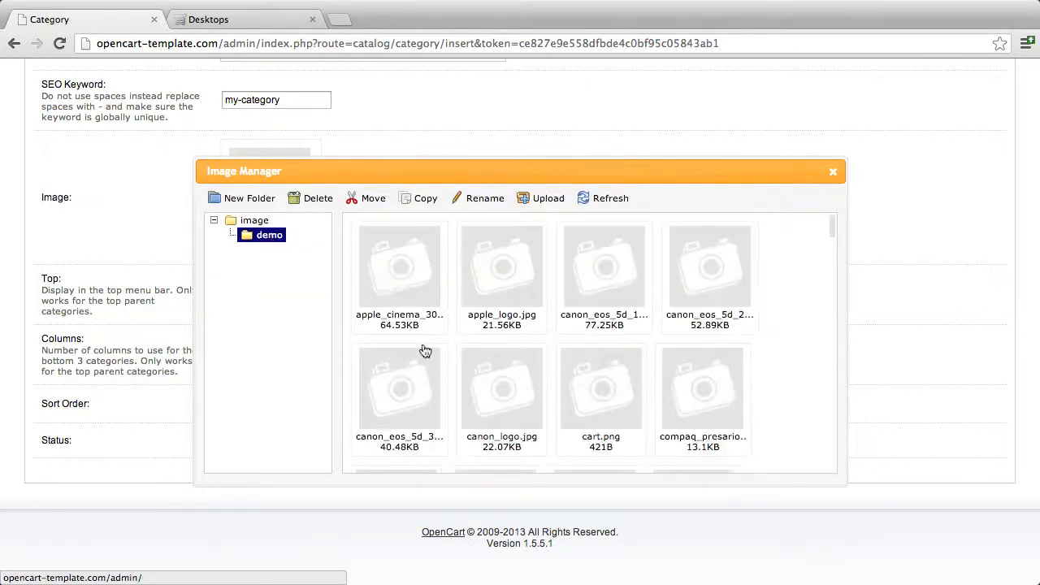
{"action": "scroll", "coordinate": [402, 327], "scroll_direction": "down", "scroll_amount": 2}
{"action": "scroll", "coordinate": [401, 321], "scroll_direction": "up", "scroll_amount": 2}
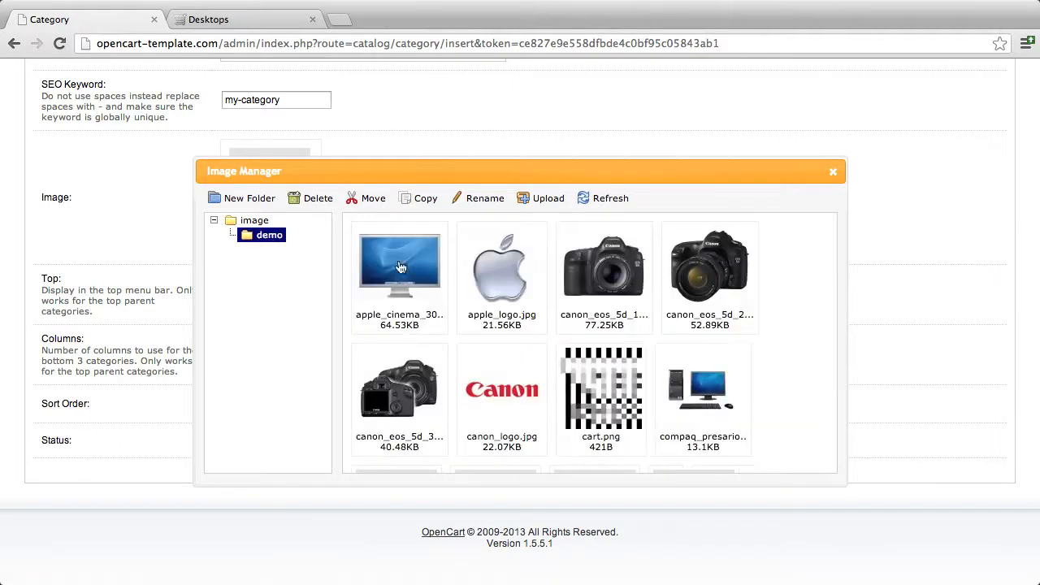
{"action": "left_click", "coordinate": [393, 291]}
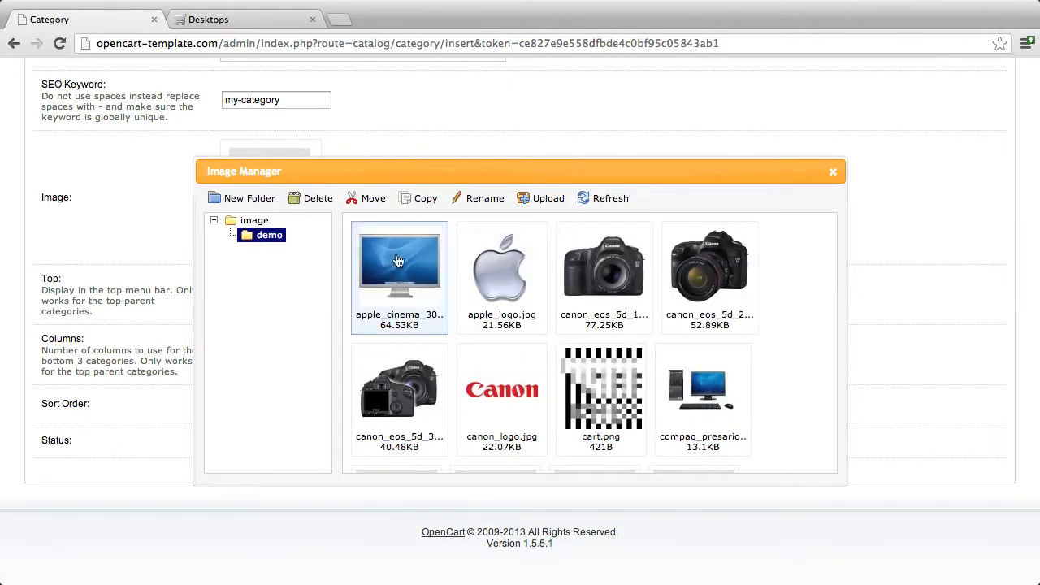
{"action": "double_click", "coordinate": [398, 272]}
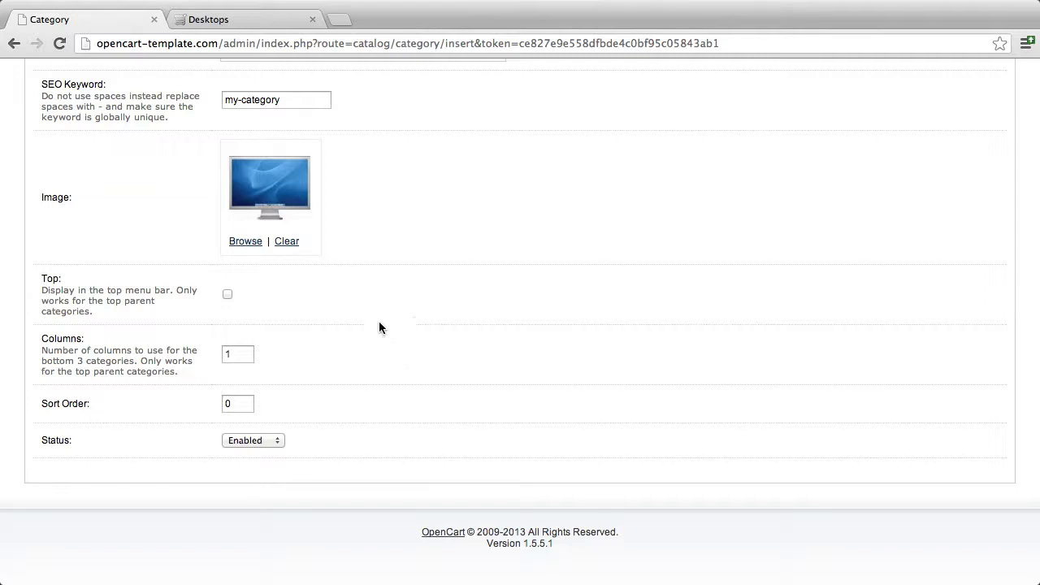
Switch to the storefront and examine its top menu bar from Laptops & Notebooks to MP3 Players
{"action": "scroll", "coordinate": [380, 322], "scroll_direction": "down", "scroll_amount": 1}
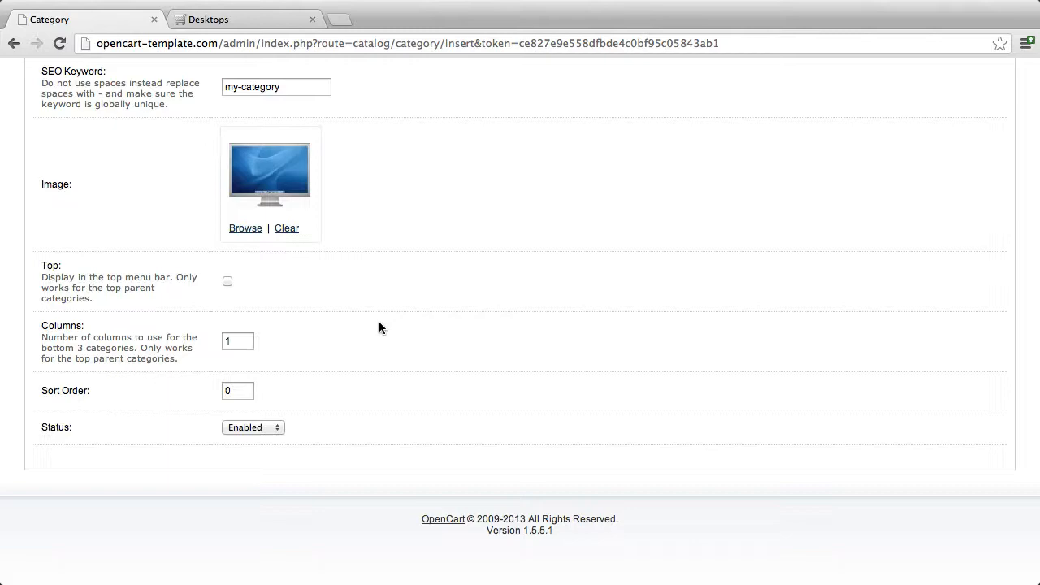
{"action": "left_click", "coordinate": [233, 19]}
{"action": "mouse_move", "coordinate": [248, 162]}
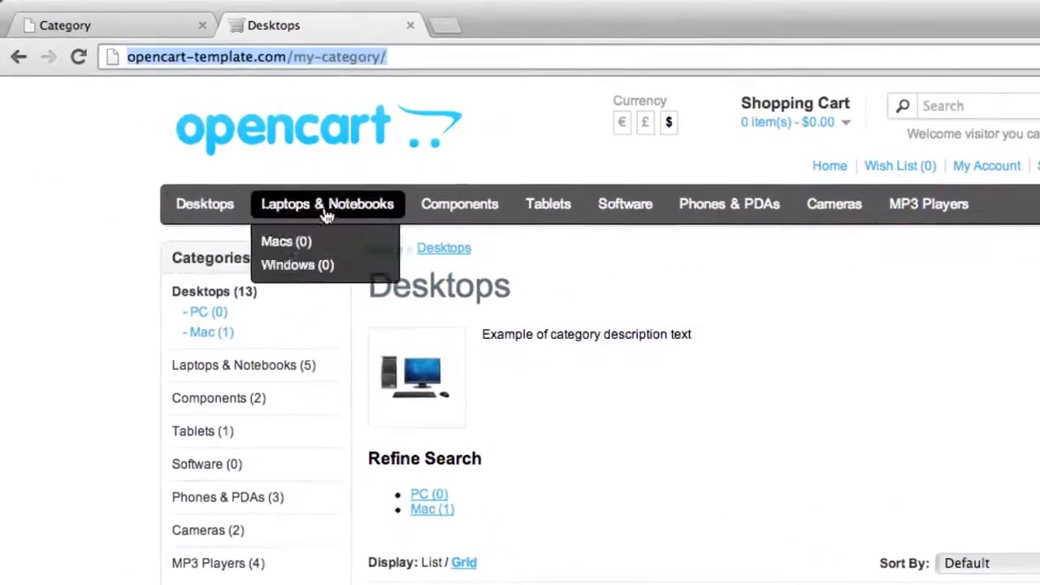
{"action": "mouse_move", "coordinate": [916, 211]}
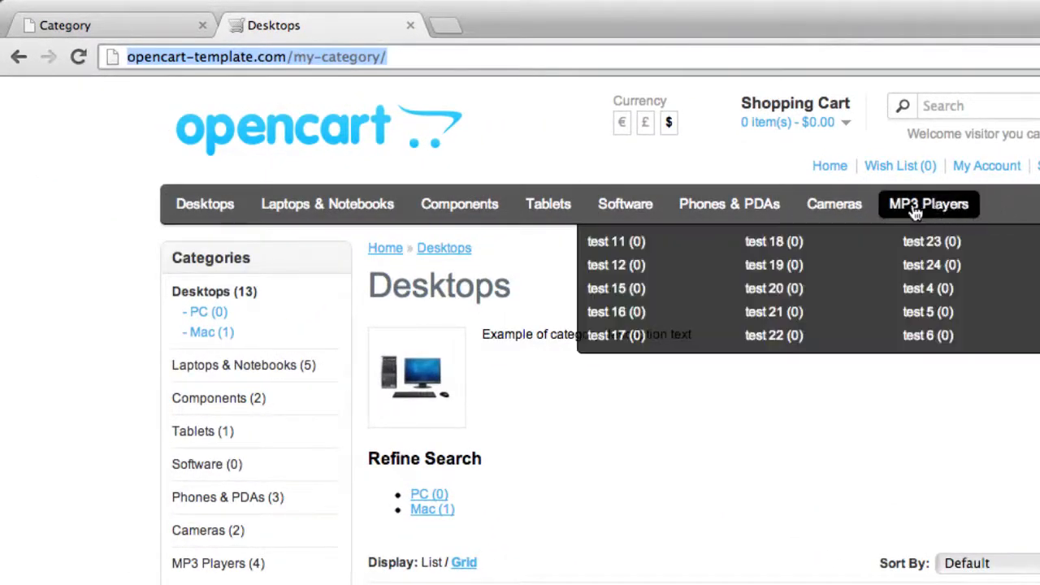
{"action": "mouse_move", "coordinate": [329, 208]}
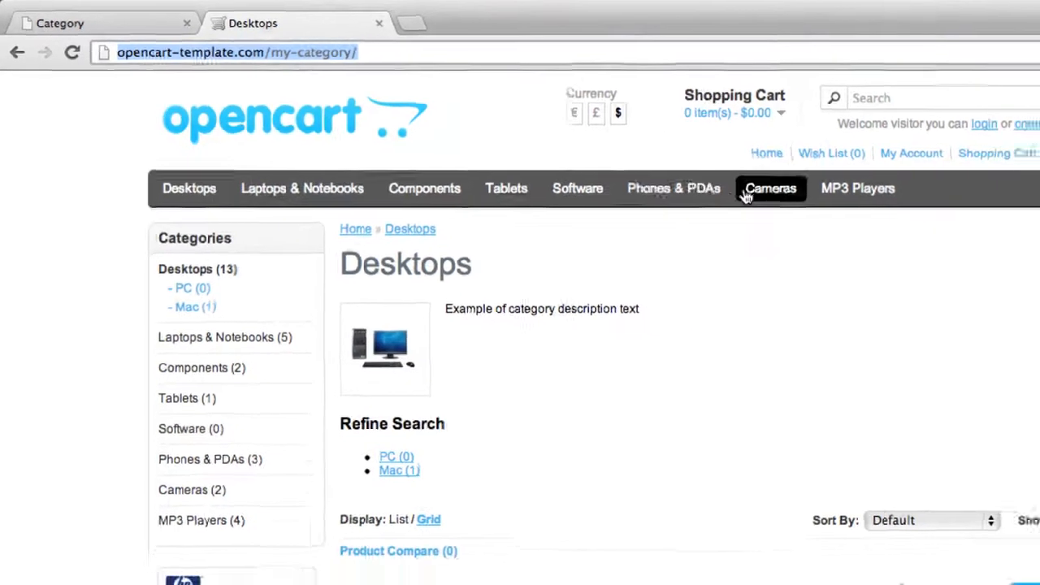
Return to the category form and enable Top so the category displays in the top menu bar
{"action": "left_click", "coordinate": [163, 22]}
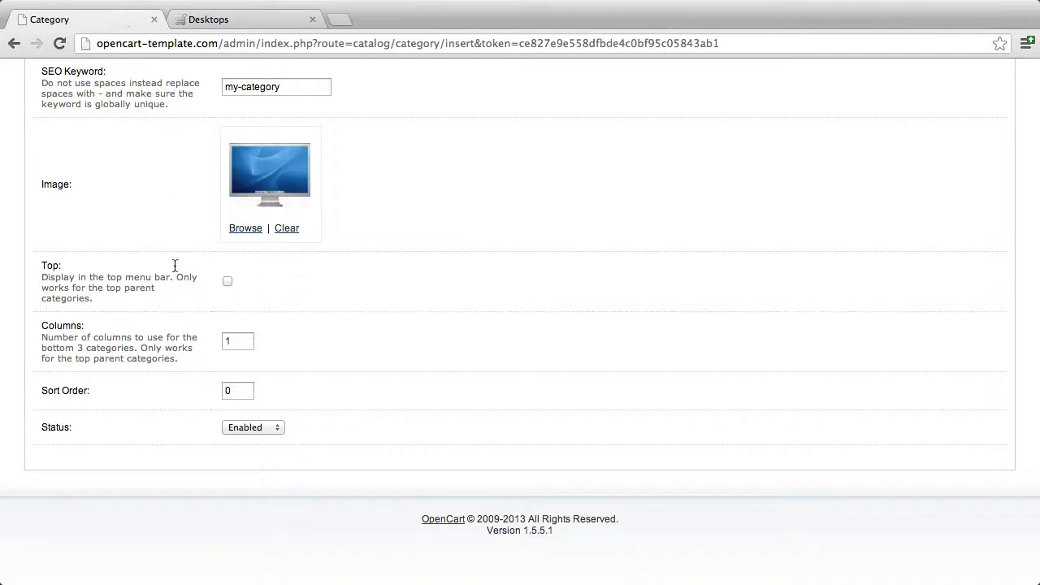
{"action": "left_click", "coordinate": [227, 282]}
{"action": "scroll", "coordinate": [329, 299], "scroll_direction": "down", "scroll_amount": 1}
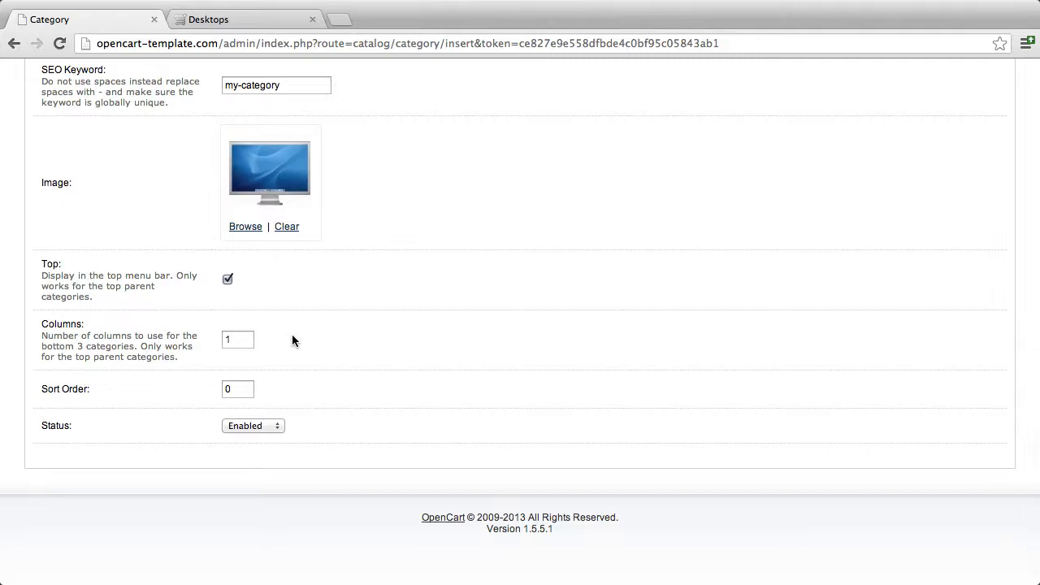
Compare the form's Columns setting with the subcategory lists under Laptops & Notebooks and Components on the storefront
{"action": "left_click", "coordinate": [208, 19]}
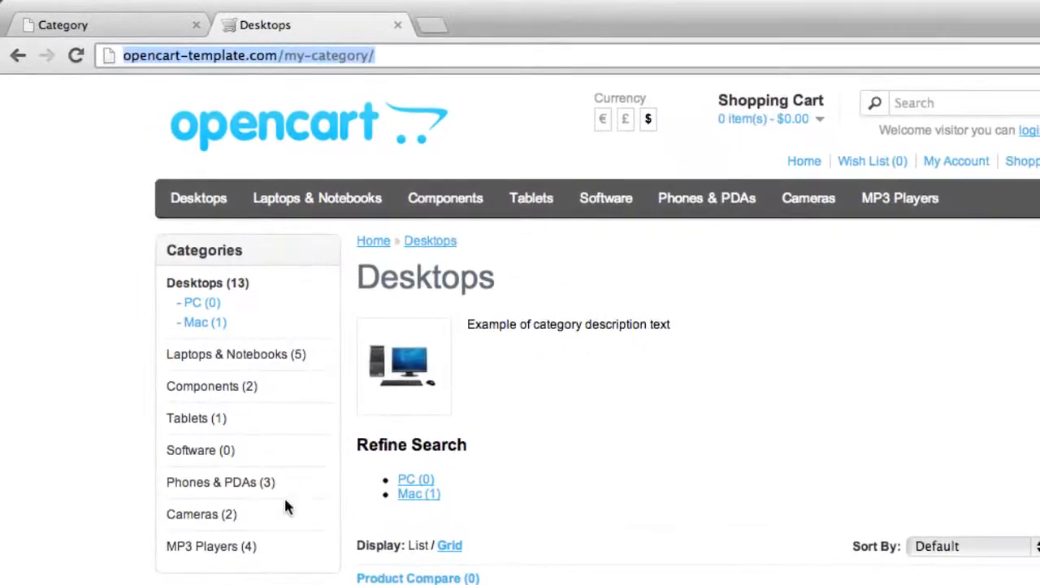
{"action": "mouse_move", "coordinate": [299, 203]}
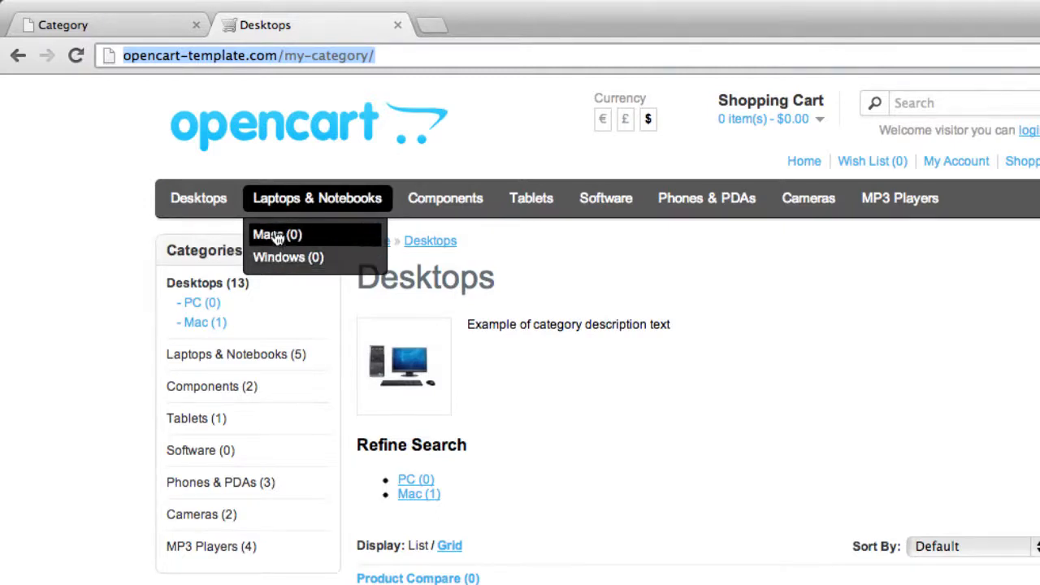
{"action": "left_click", "coordinate": [146, 31]}
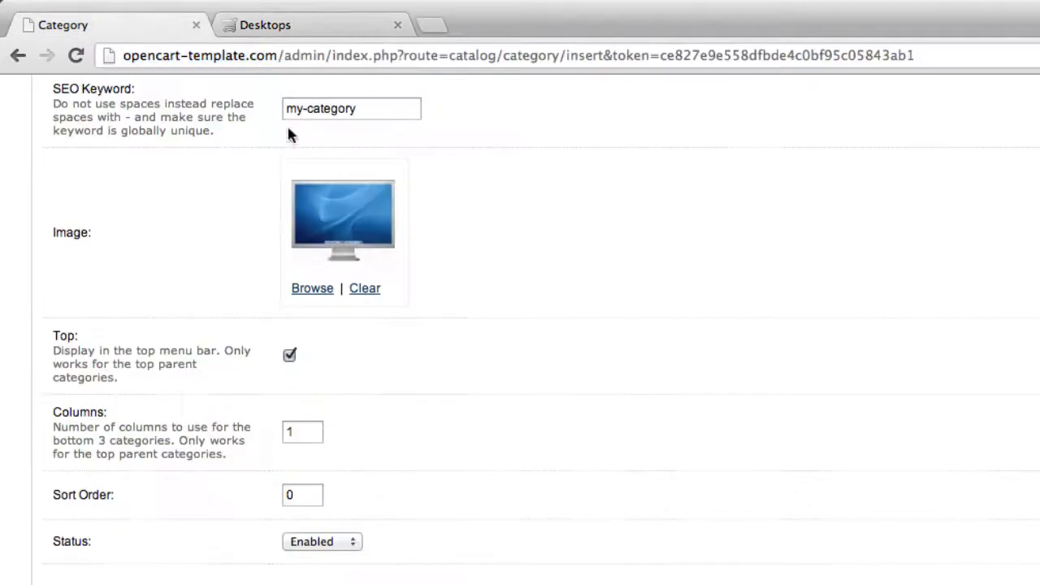
{"action": "left_click", "coordinate": [304, 436]}
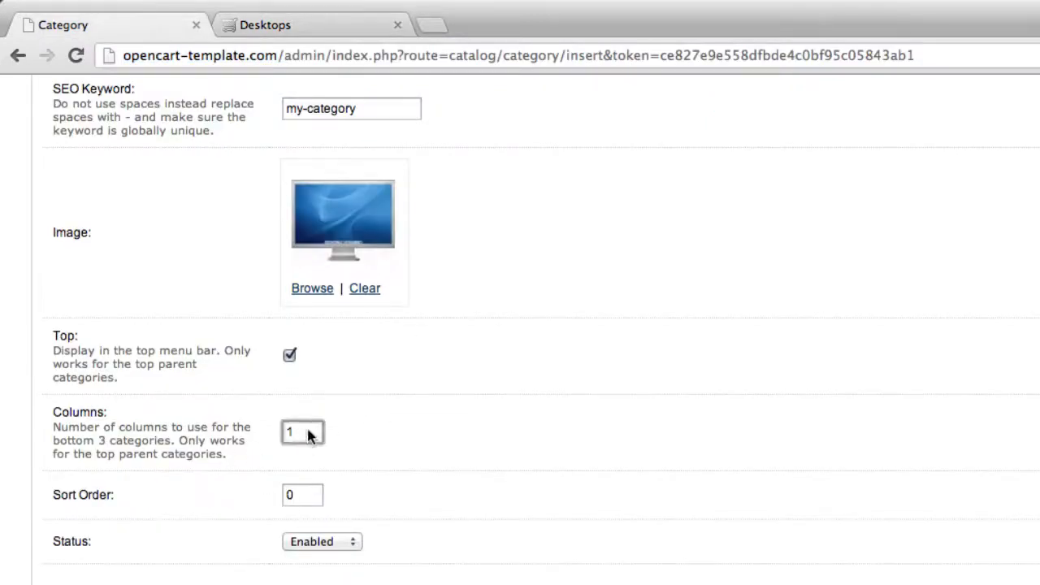
{"action": "left_click", "coordinate": [290, 358]}
{"action": "left_click", "coordinate": [244, 24]}
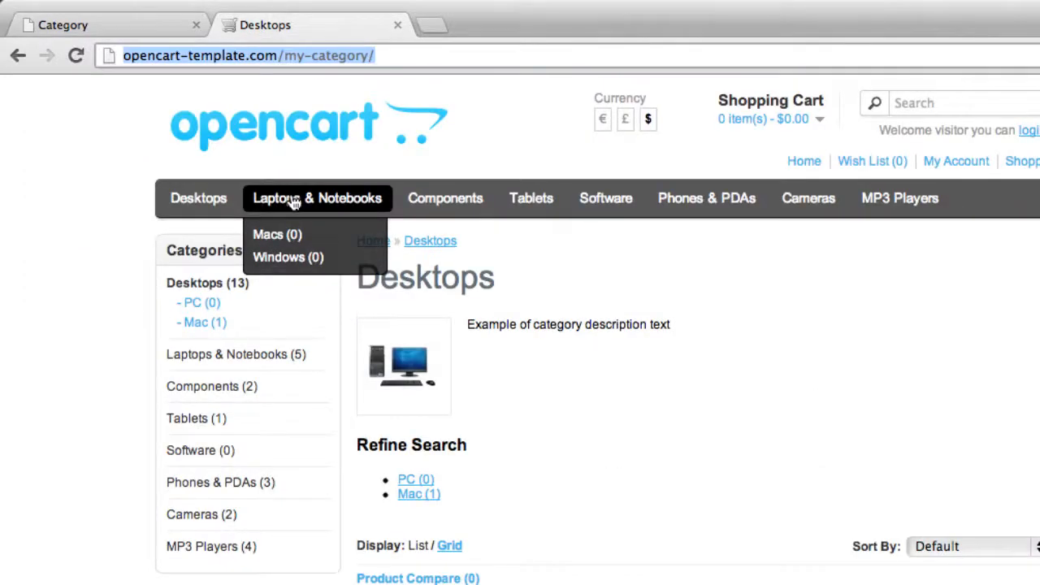
{"action": "mouse_move", "coordinate": [414, 203]}
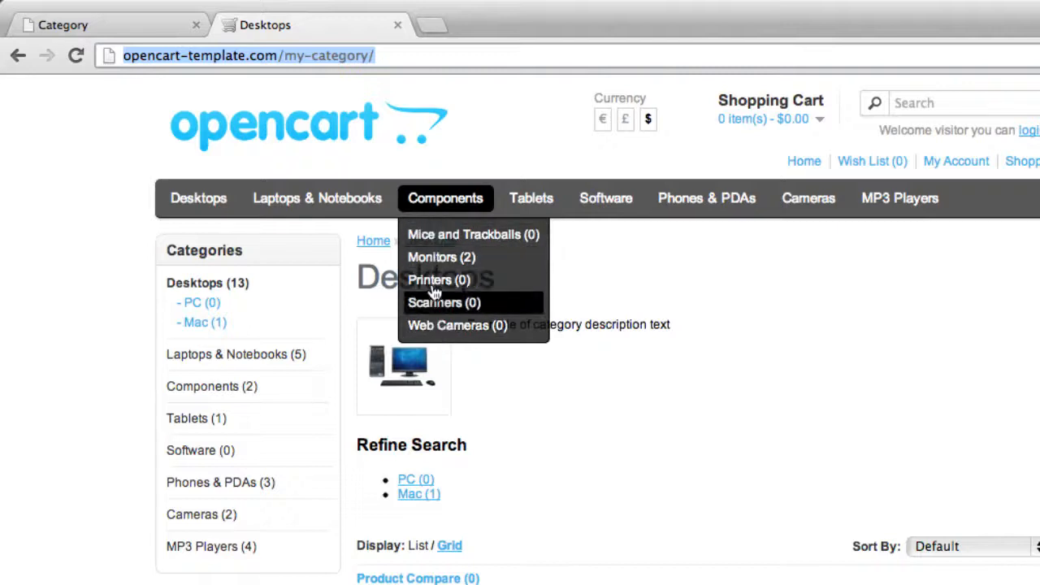
{"action": "left_click", "coordinate": [134, 28]}
{"action": "left_click", "coordinate": [305, 430]}
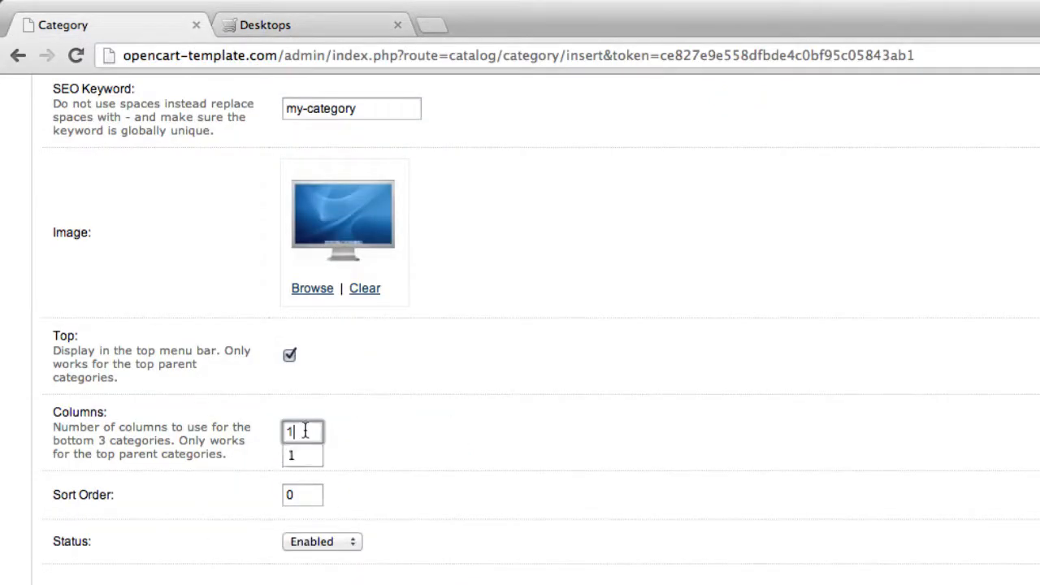
{"action": "left_click", "coordinate": [512, 413]}
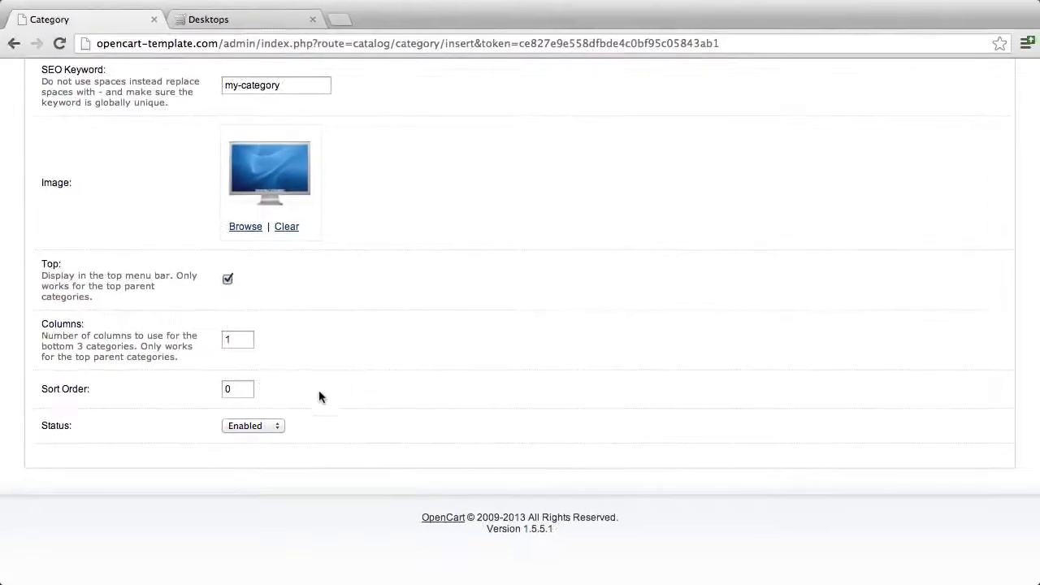
Switch to the storefront and check the order of the top menu categories from Desktops to MP3 Players
{"action": "key", "text": "ctrl+Tab"}
{"action": "mouse_move", "coordinate": [171, 165]}
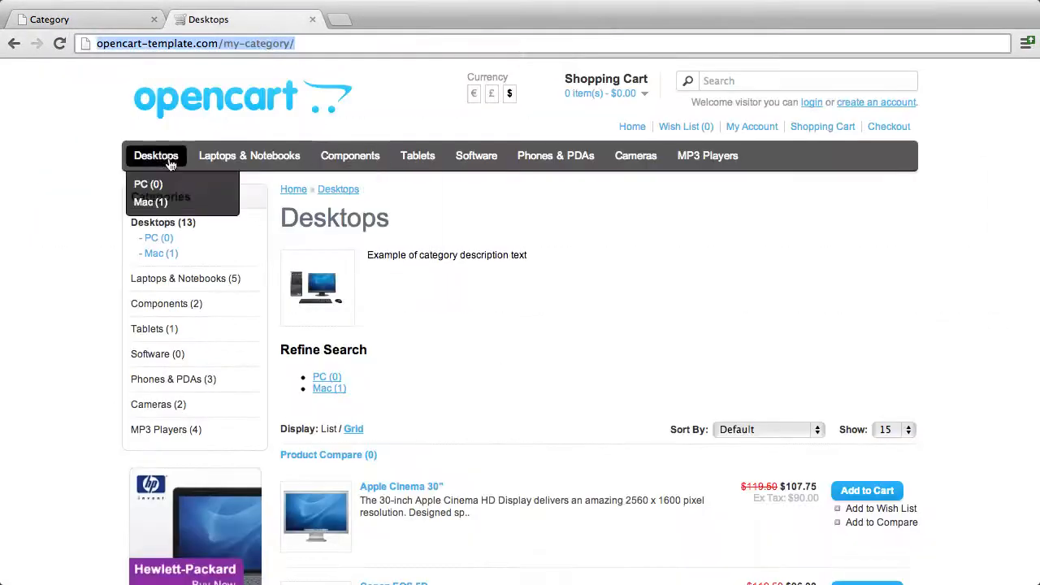
{"action": "mouse_move", "coordinate": [722, 159]}
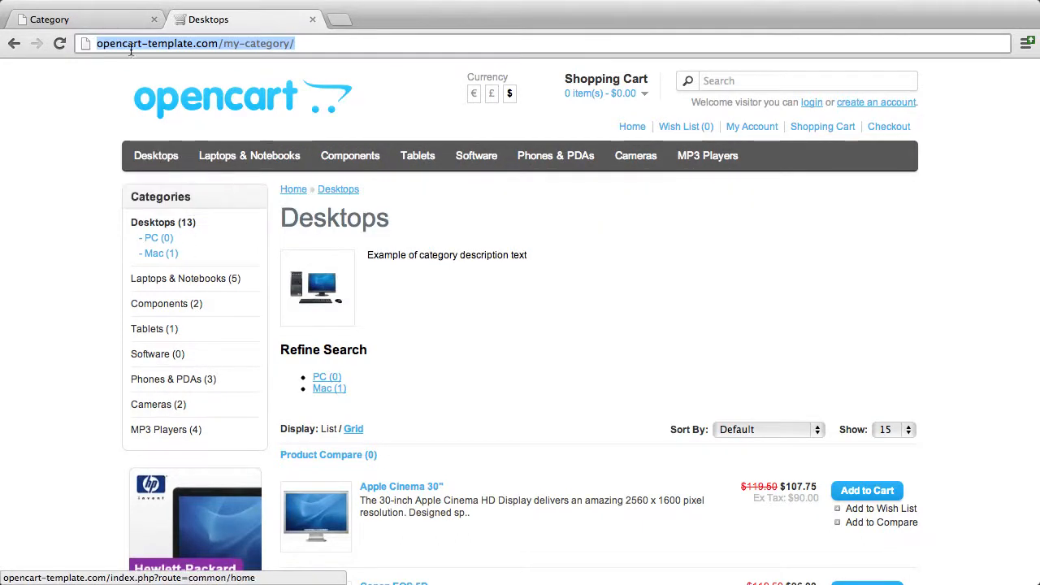
Return to the category form and set the new category's sort order to 2
{"action": "left_click", "coordinate": [111, 21]}
{"action": "left_click", "coordinate": [241, 389]}
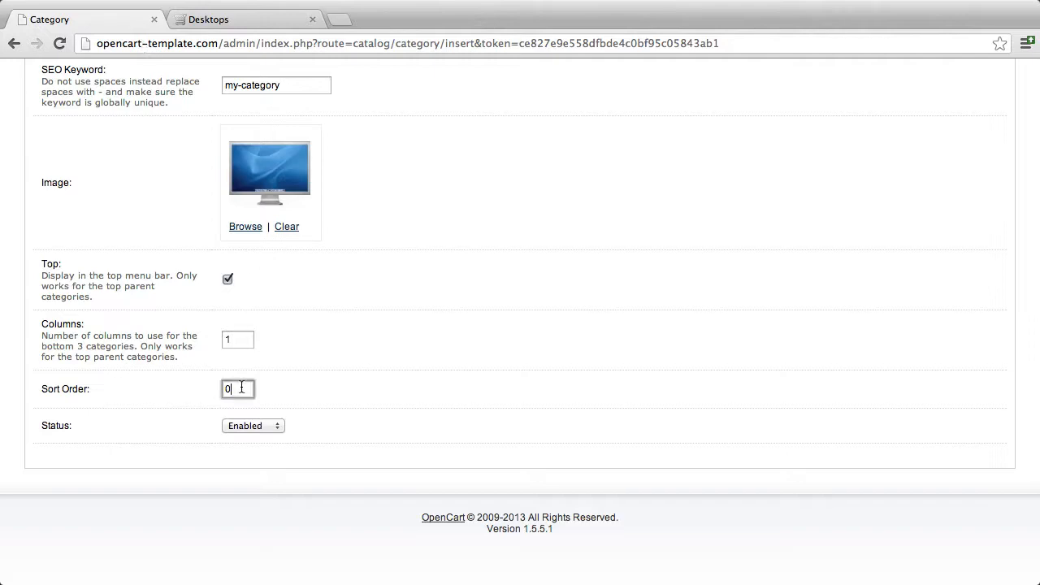
{"action": "key", "text": "BackSpace"}
{"action": "type", "text": "2"}
{"action": "left_click", "coordinate": [557, 328]}
Review the Status options for the new category and leave it set to Enabled
{"action": "left_click", "coordinate": [241, 425]}
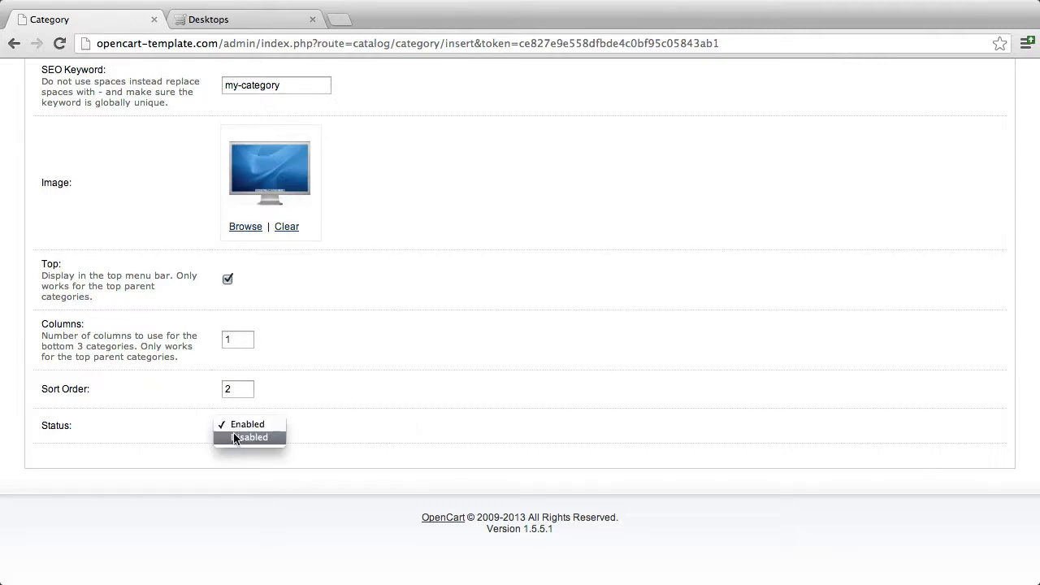
{"action": "left_click", "coordinate": [439, 378]}
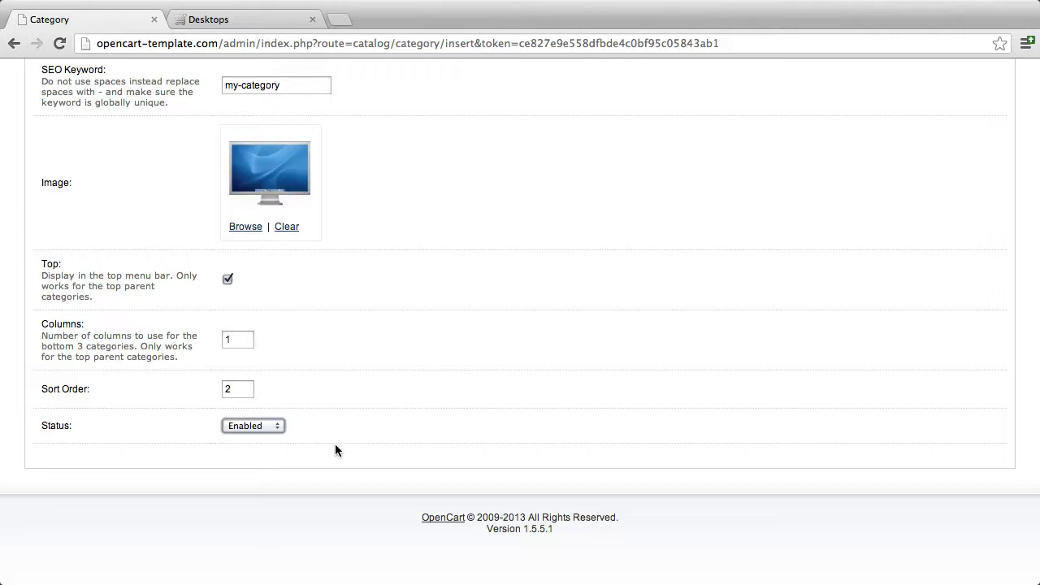
{"action": "left_click", "coordinate": [278, 431]}
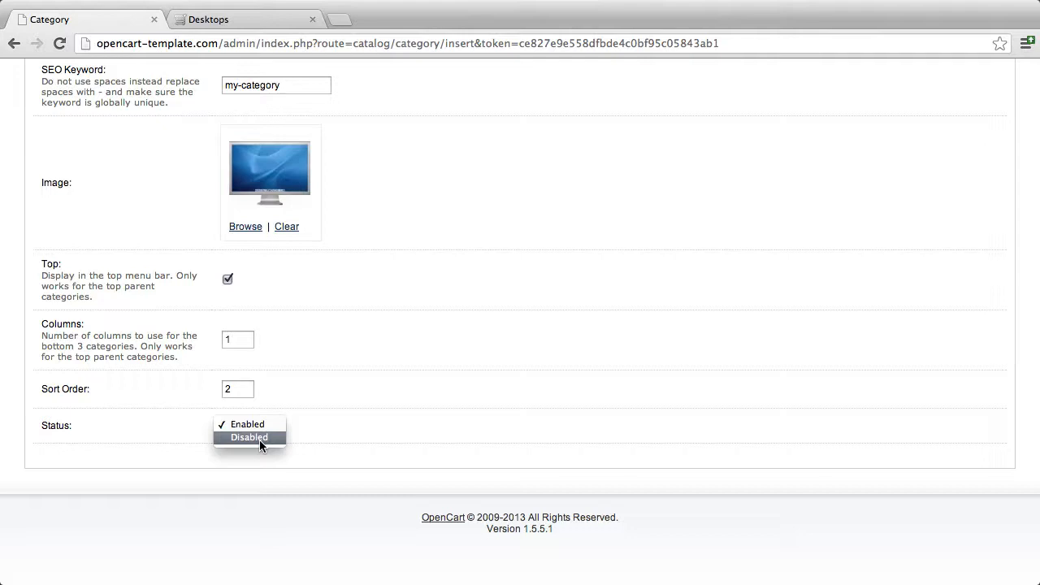
{"action": "left_click", "coordinate": [379, 378]}
Open the category's design settings and review the Layout Override choices for the Default store, leaving the override blank
{"action": "scroll", "coordinate": [378, 378], "scroll_direction": "up", "scroll_amount": 5}
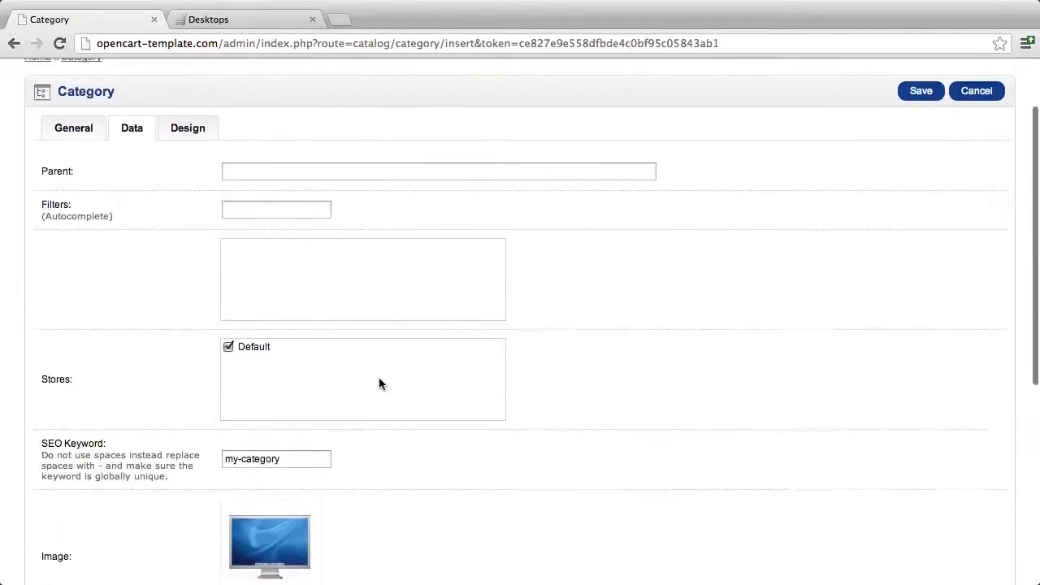
{"action": "left_click", "coordinate": [182, 205]}
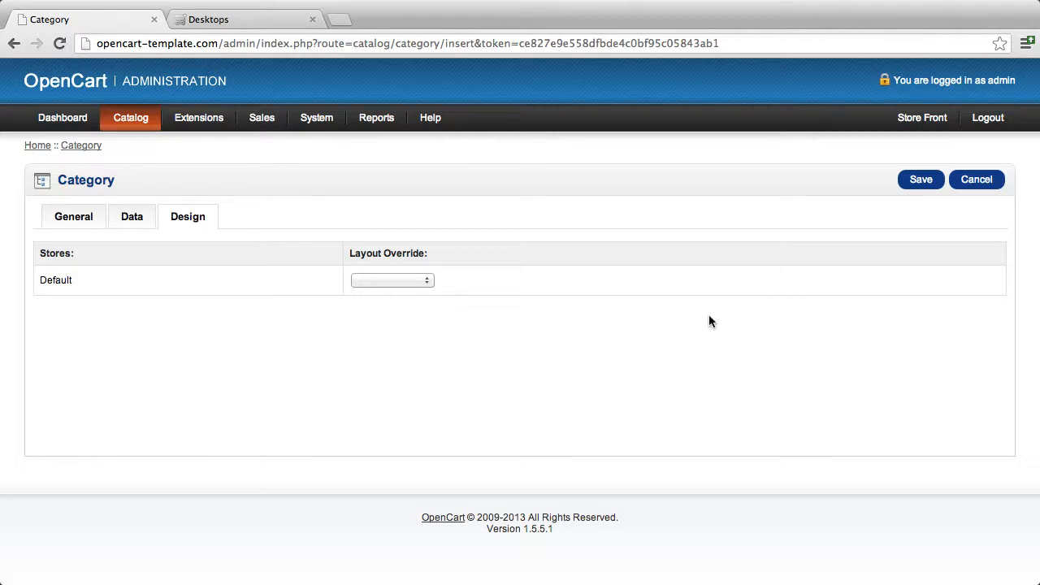
{"action": "left_click", "coordinate": [405, 280]}
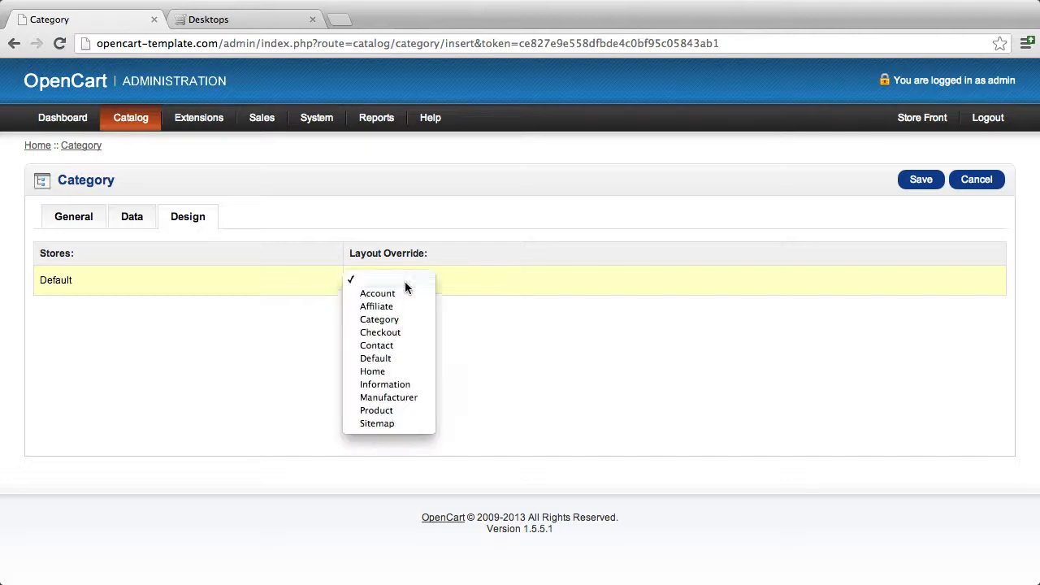
{"action": "left_click", "coordinate": [404, 282]}
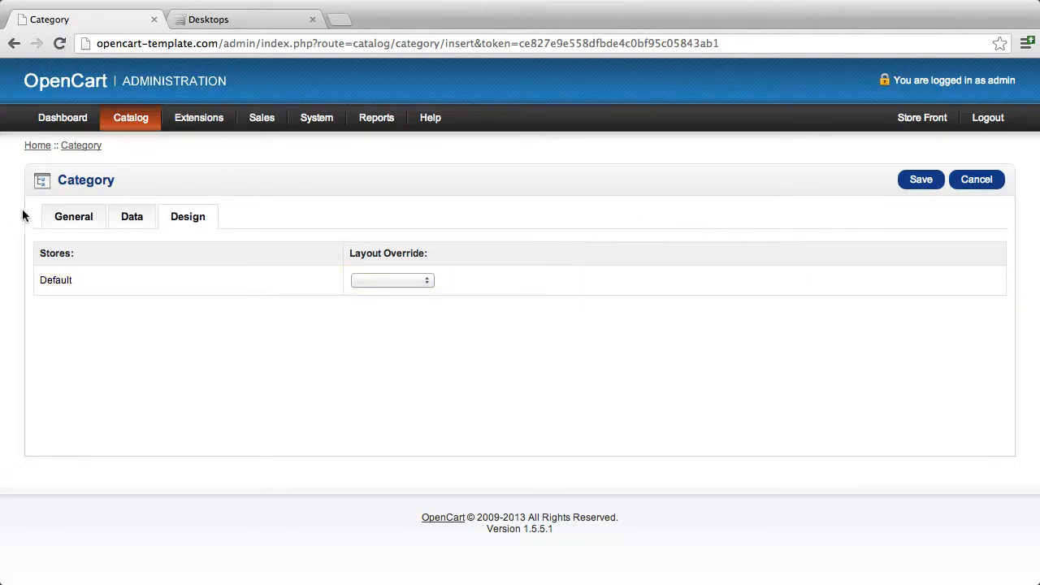
Look over the General, Data and Design settings once more and save the new category
{"action": "left_click", "coordinate": [89, 220]}
{"action": "left_click", "coordinate": [130, 218]}
{"action": "left_click", "coordinate": [174, 219]}
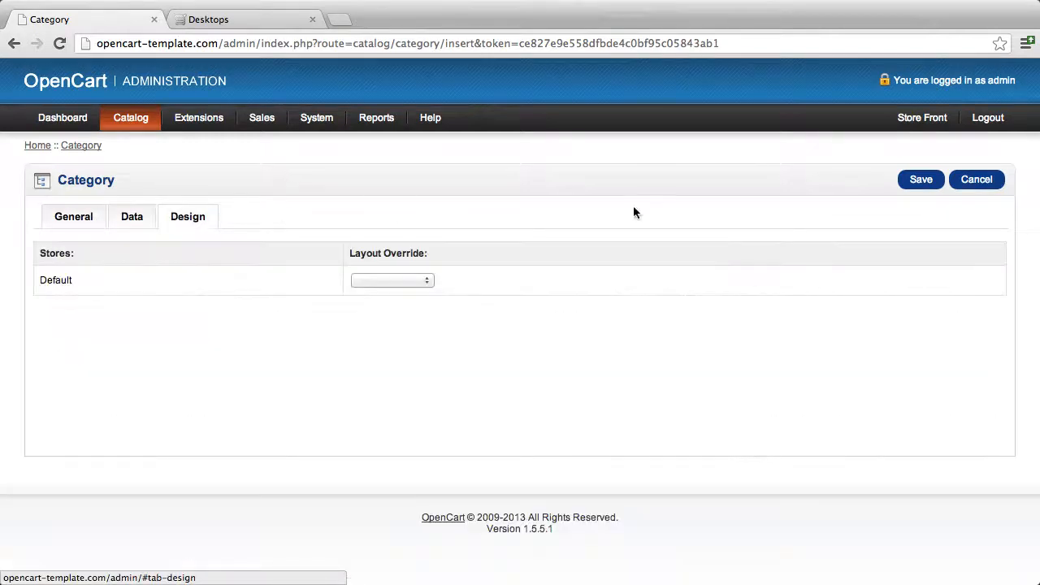
{"action": "left_click", "coordinate": [919, 179]}
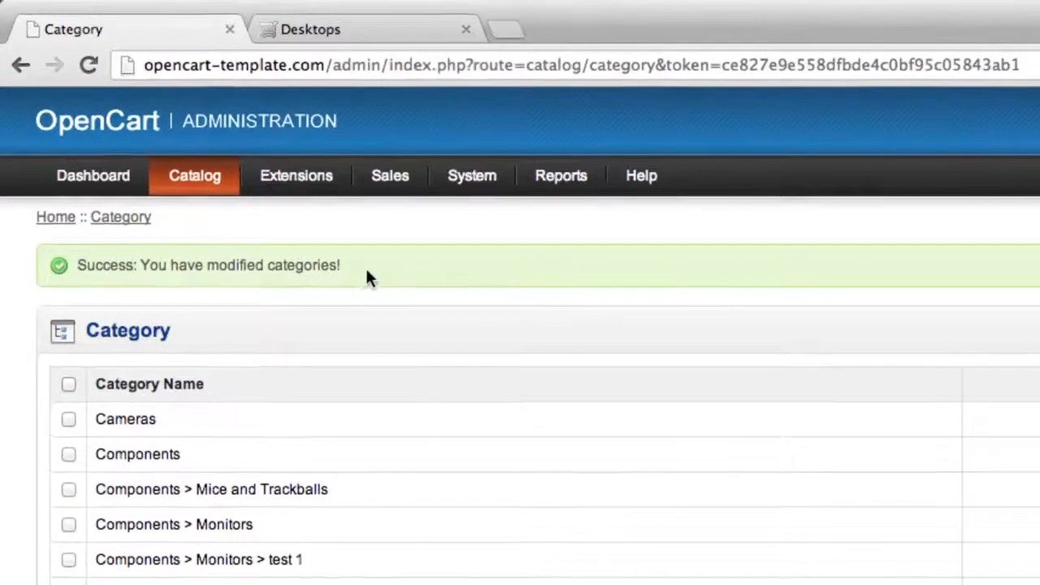
{"action": "left_click_drag", "start_coordinate": [366, 273], "coordinate": [75, 268]}
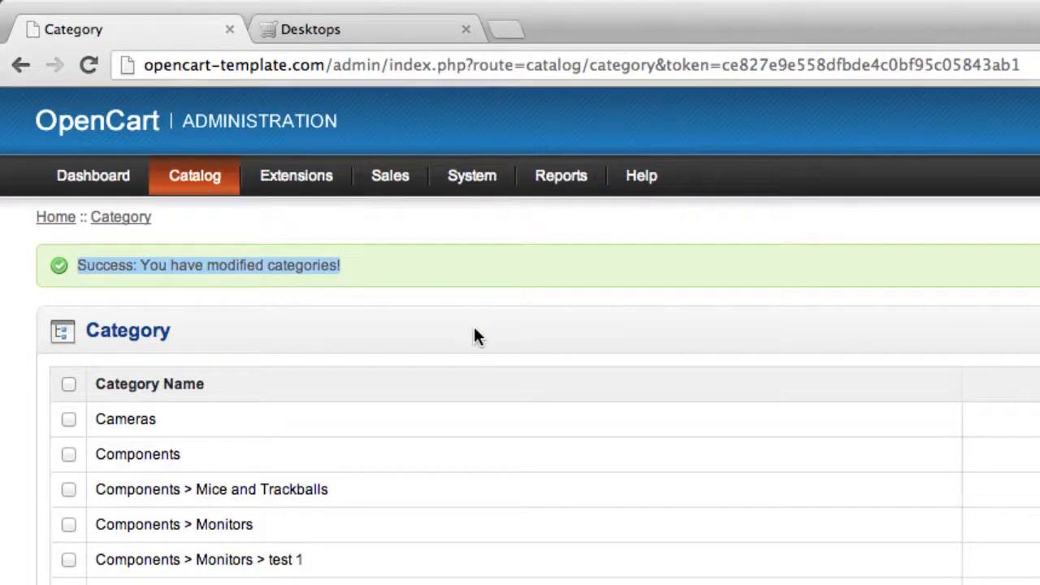
{"action": "left_click", "coordinate": [801, 378]}
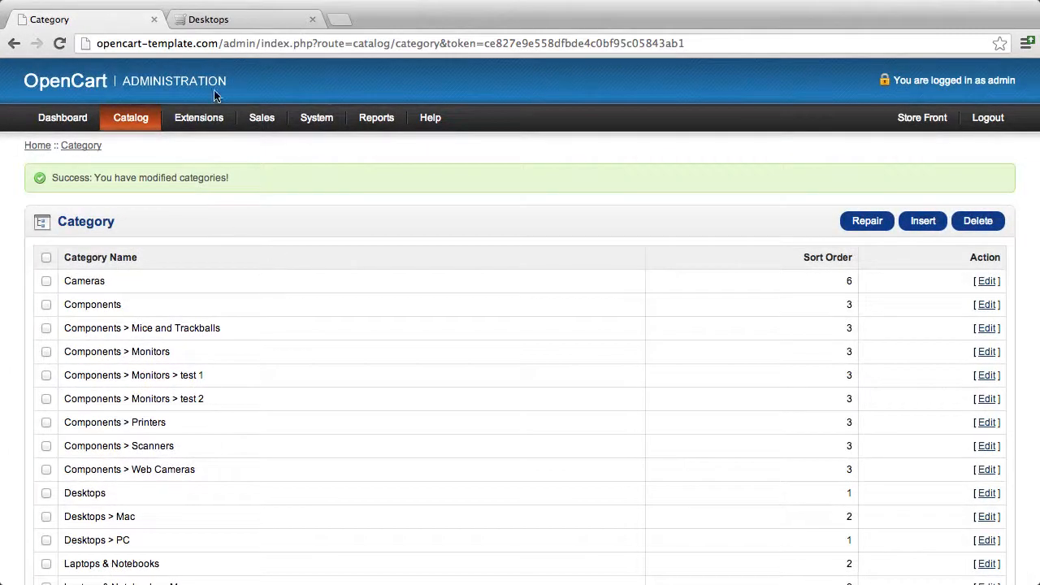
Switch to the storefront, load its home page, and open My Category to check its image and description text
{"action": "left_click", "coordinate": [213, 17]}
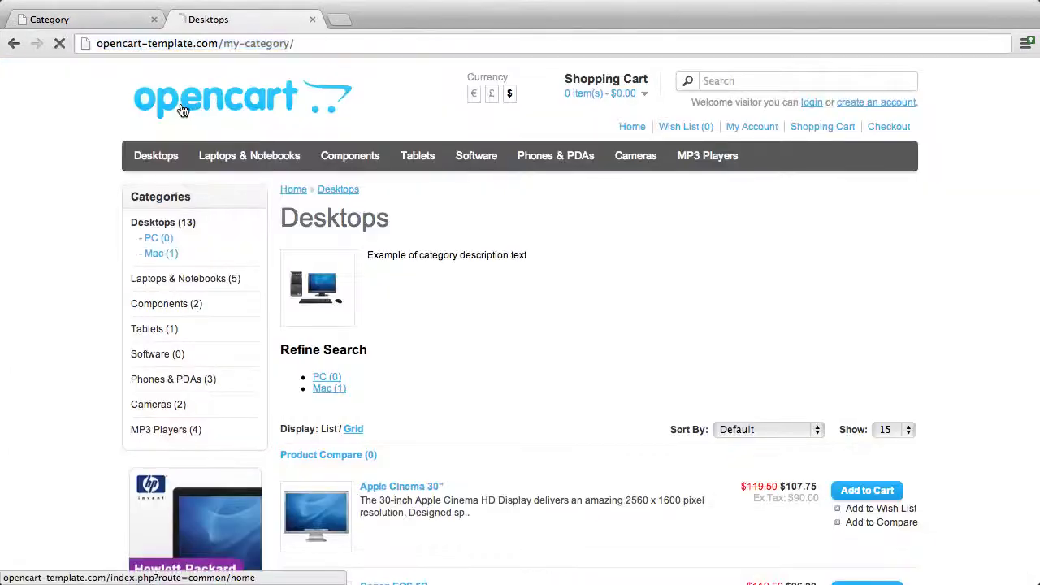
{"action": "left_click", "coordinate": [183, 109]}
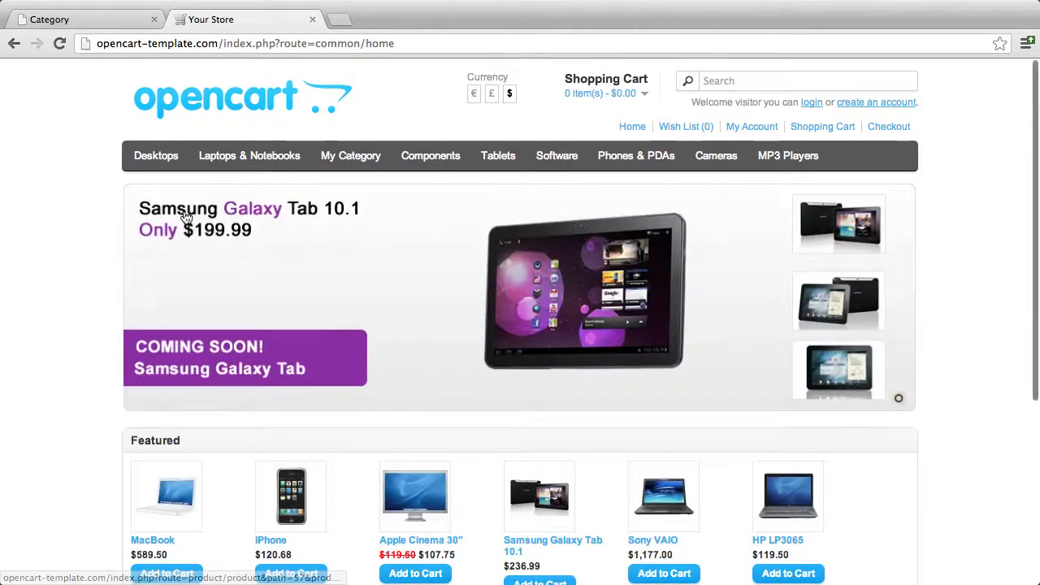
{"action": "left_click", "coordinate": [357, 161]}
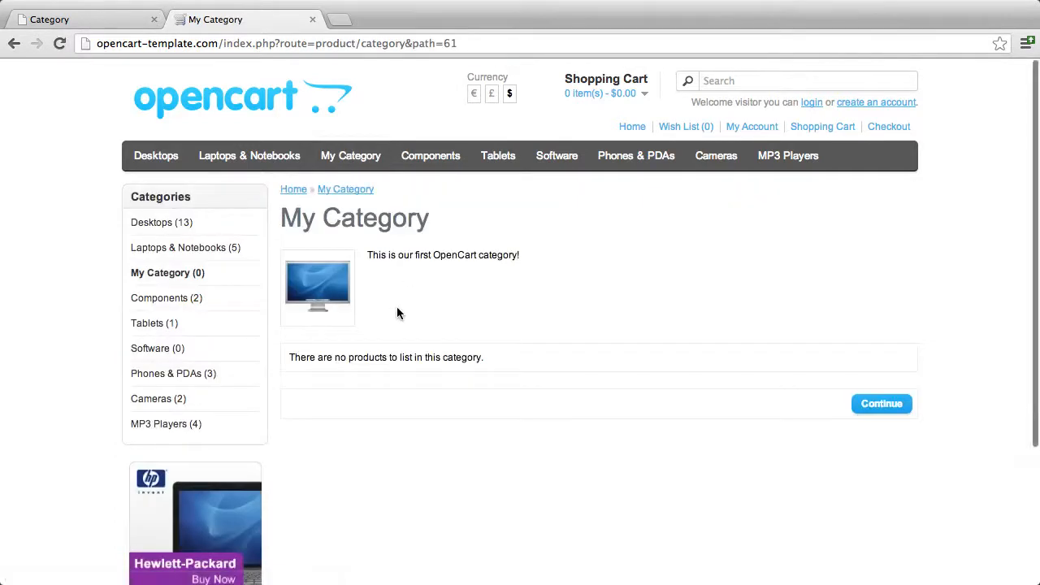
{"action": "scroll", "coordinate": [397, 306], "scroll_direction": "down", "scroll_amount": 2}
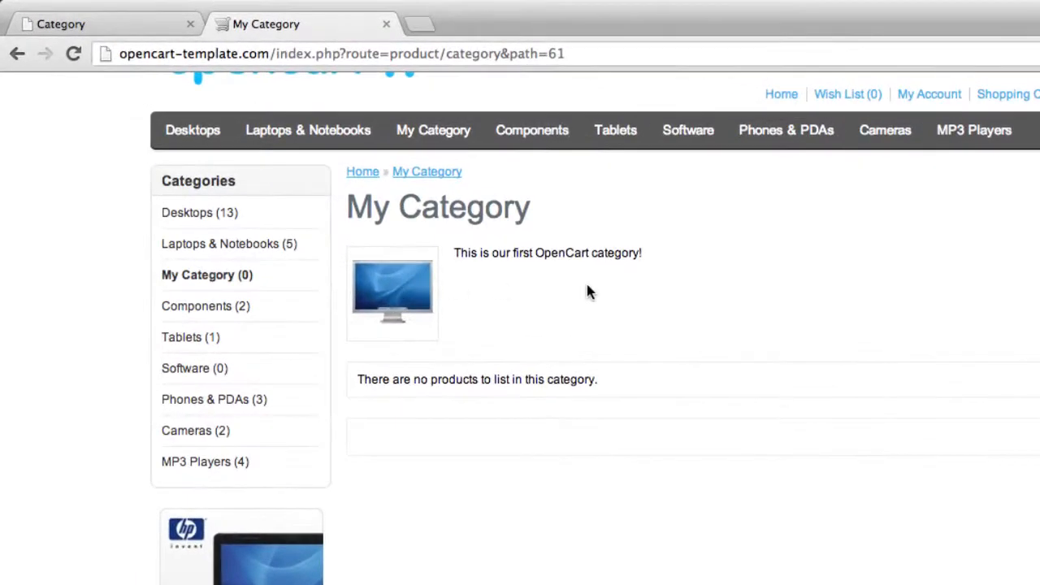
{"action": "left_click_drag", "start_coordinate": [453, 253], "coordinate": [650, 248]}
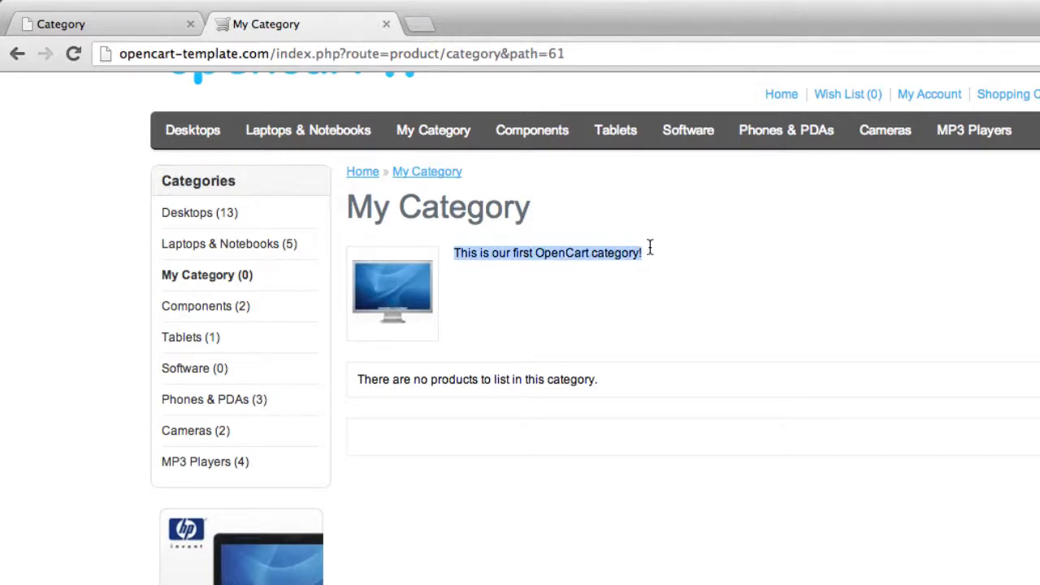
{"action": "left_click", "coordinate": [647, 299]}
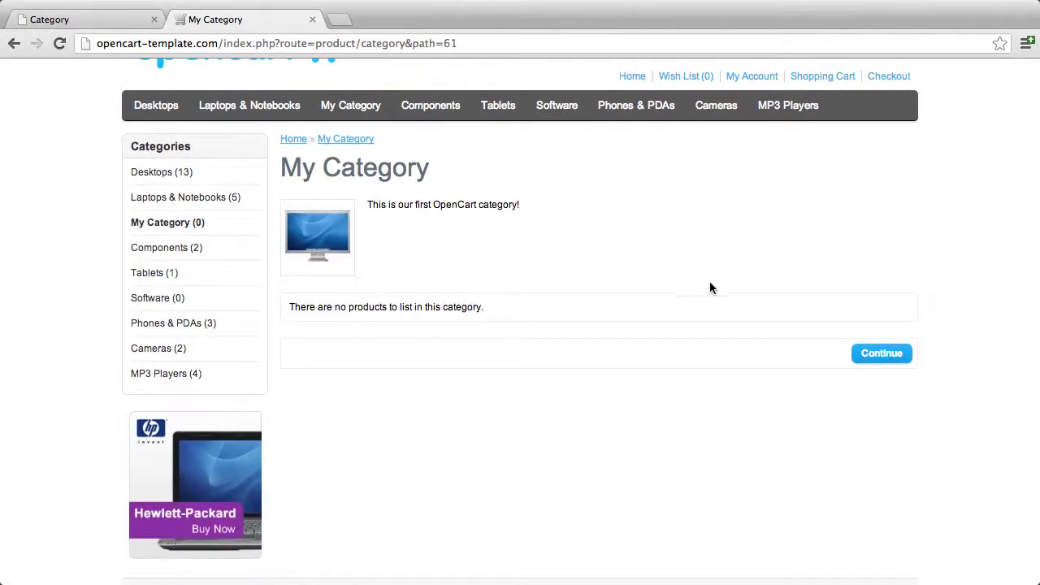
Return to the administration and open My Category for editing from page 2 of the category list
{"action": "left_click", "coordinate": [53, 18]}
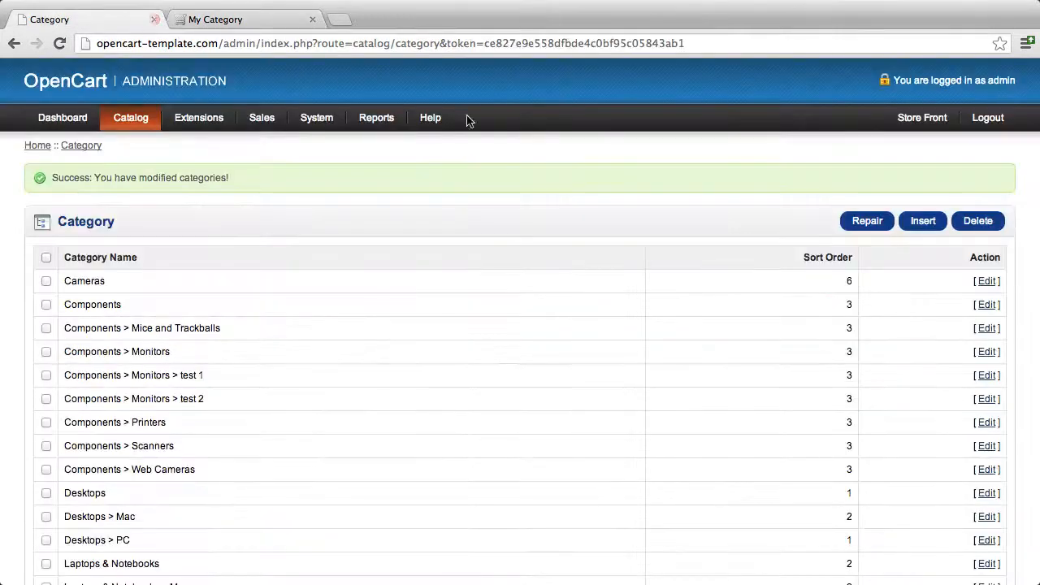
{"action": "scroll", "coordinate": [383, 348], "scroll_direction": "down", "scroll_amount": 4}
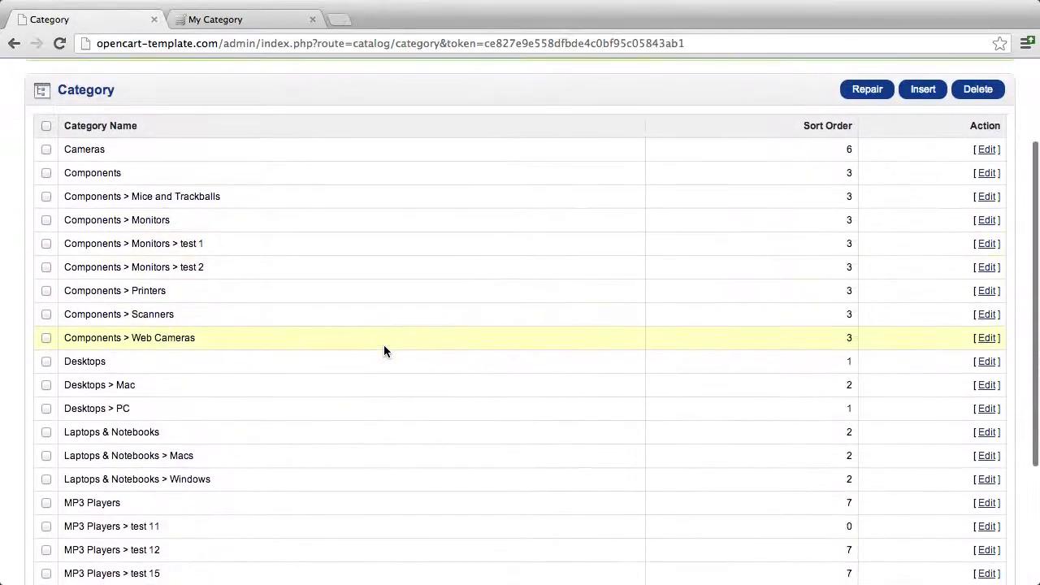
{"action": "scroll", "coordinate": [383, 345], "scroll_direction": "down", "scroll_amount": 5}
{"action": "left_click", "coordinate": [71, 484]}
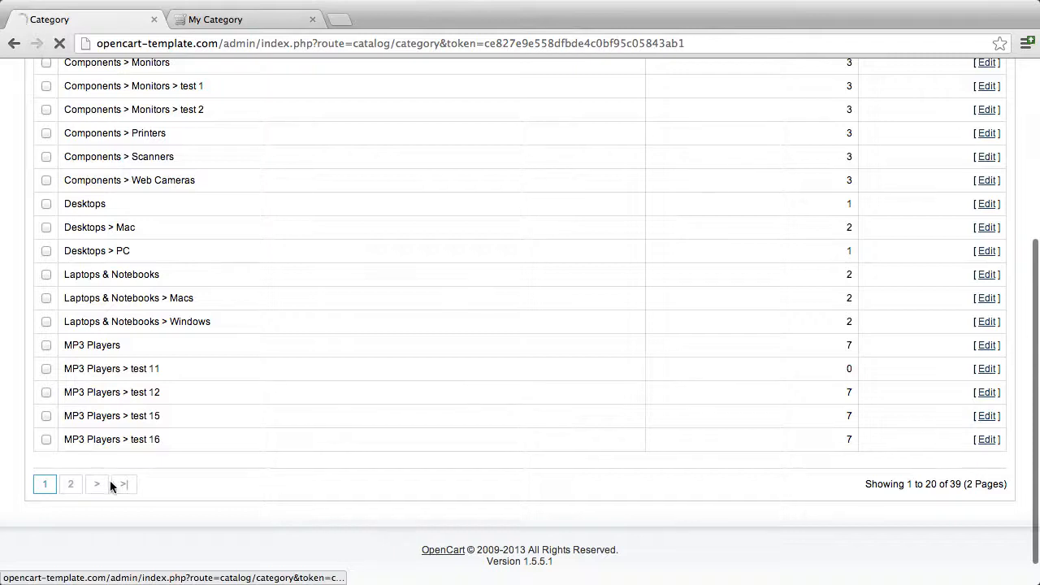
{"action": "scroll", "coordinate": [243, 351], "scroll_direction": "down", "scroll_amount": 2}
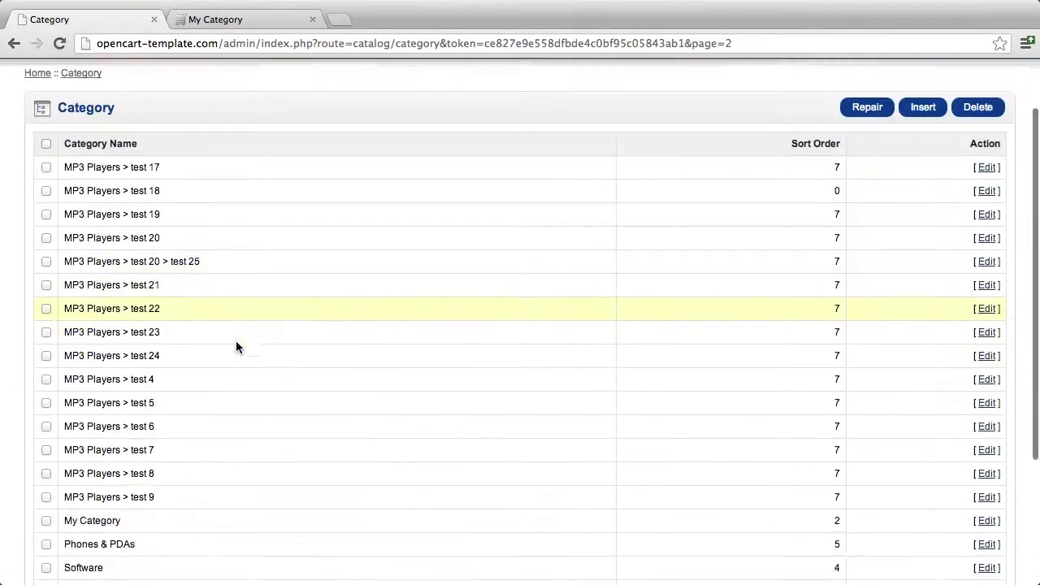
{"action": "scroll", "coordinate": [236, 347], "scroll_direction": "down", "scroll_amount": 4}
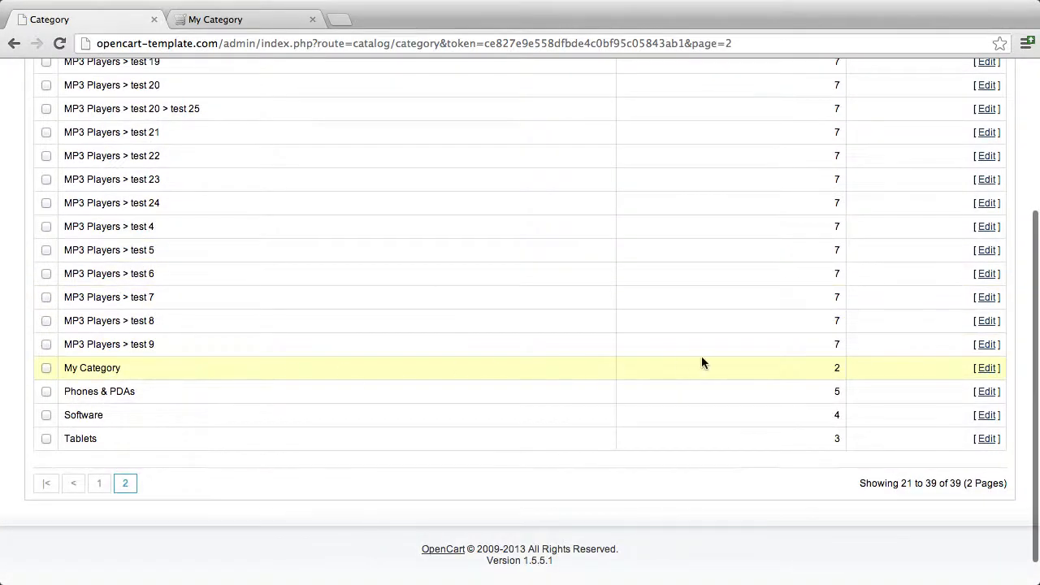
{"action": "left_click", "coordinate": [989, 367]}
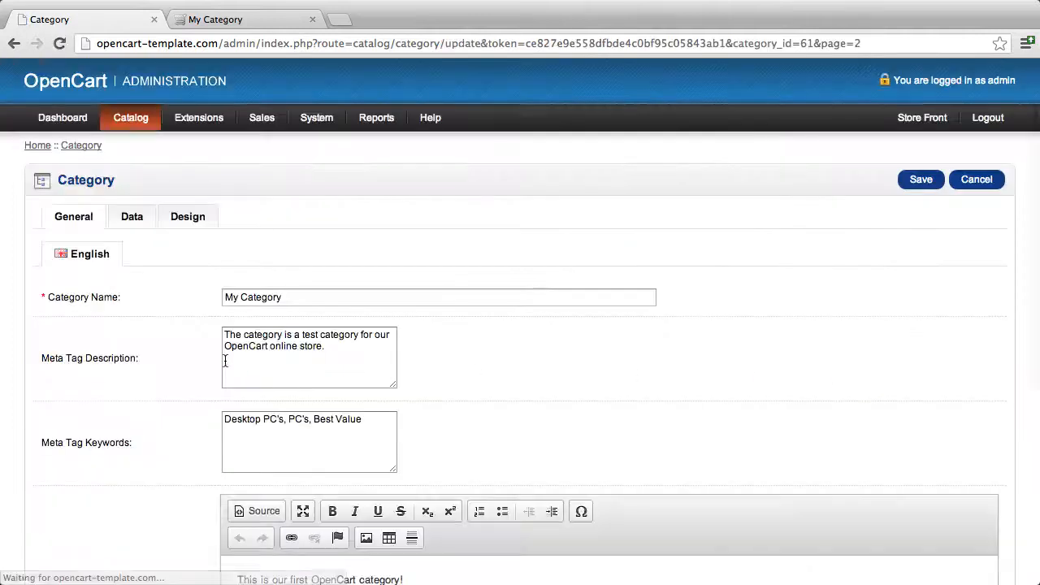
Review My Category's general settings and open its data settings at the Parent field
{"action": "scroll", "coordinate": [171, 317], "scroll_direction": "down", "scroll_amount": 3}
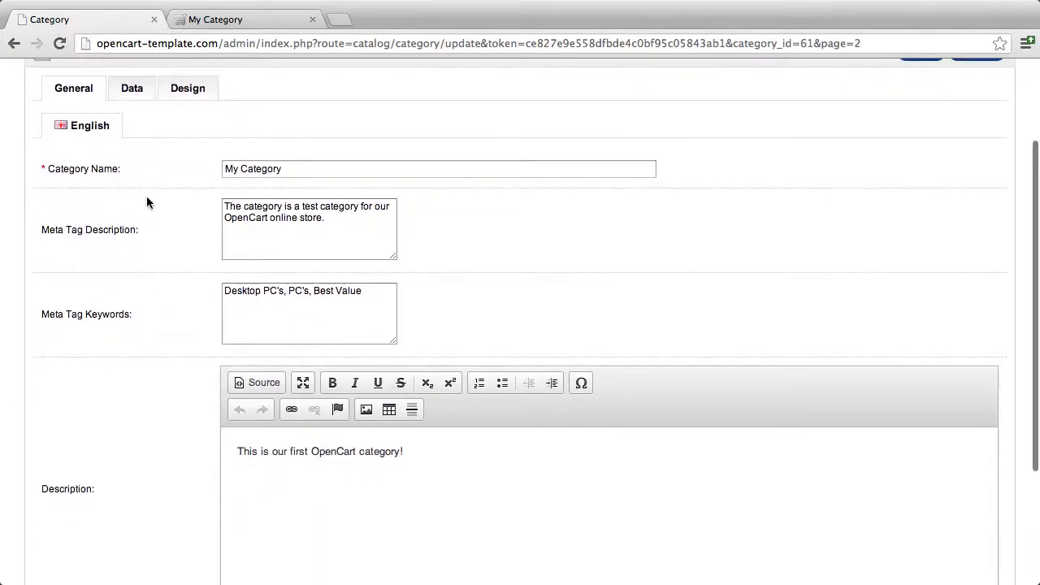
{"action": "left_click", "coordinate": [132, 95]}
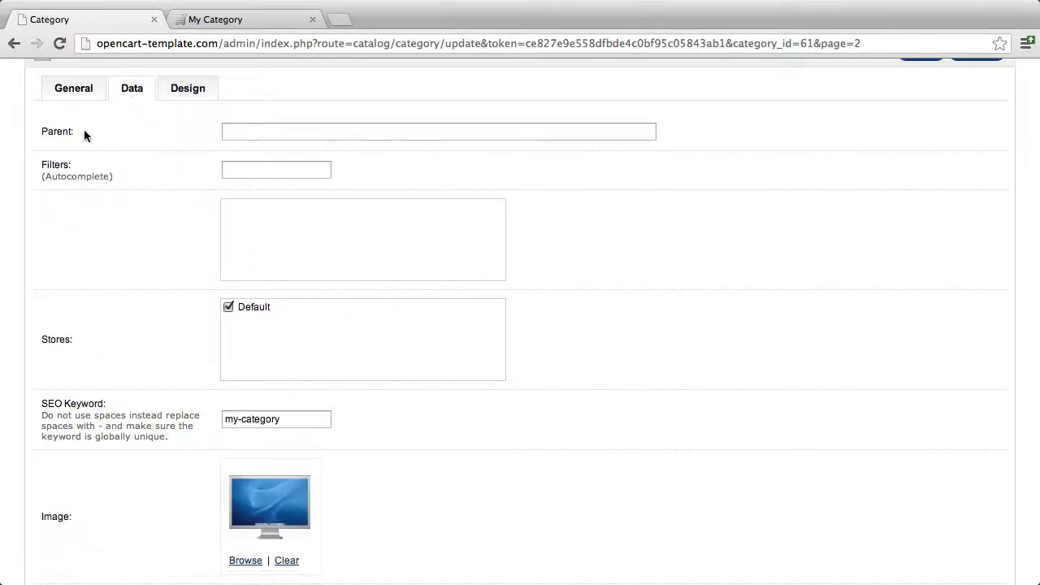
{"action": "left_click_drag", "start_coordinate": [80, 130], "coordinate": [42, 130]}
{"action": "left_click", "coordinate": [143, 137]}
Check My Category's place in the storefront's top menu and return to the category form
{"action": "left_click", "coordinate": [194, 22]}
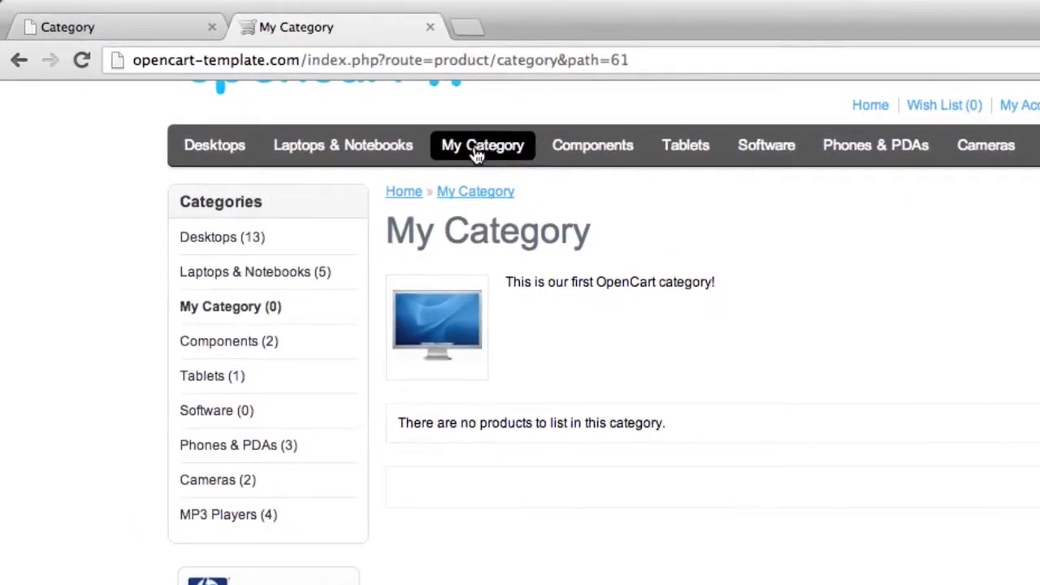
{"action": "mouse_move", "coordinate": [205, 147]}
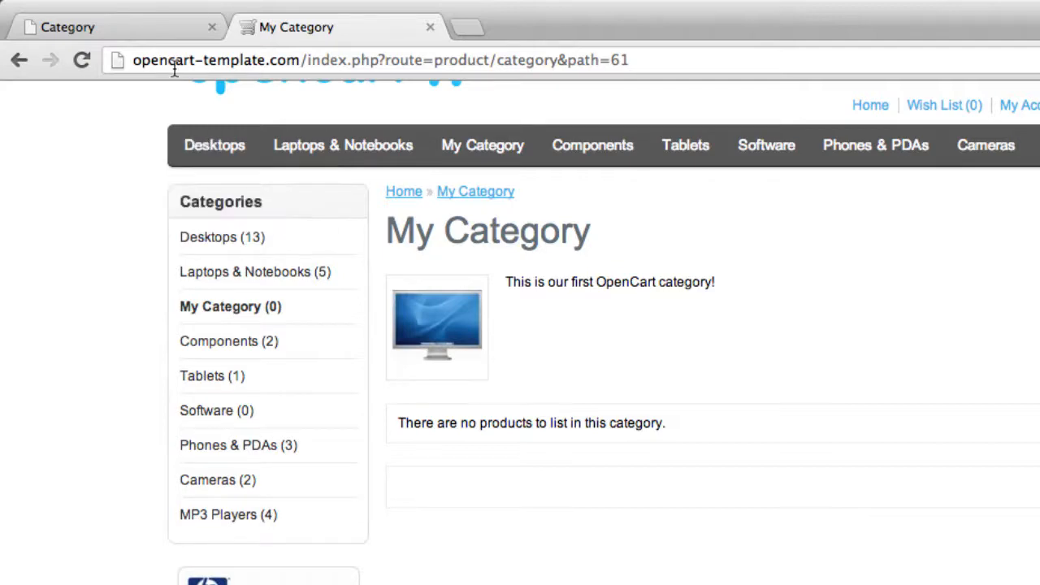
{"action": "left_click", "coordinate": [138, 29]}
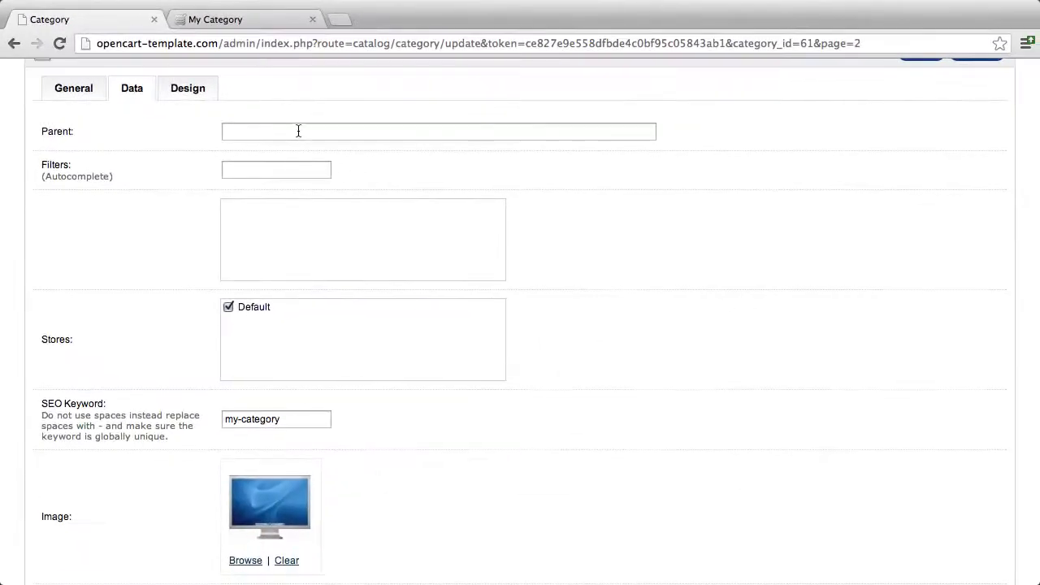
Set My Category's parent to Desktops and save the category
{"action": "left_click", "coordinate": [299, 131]}
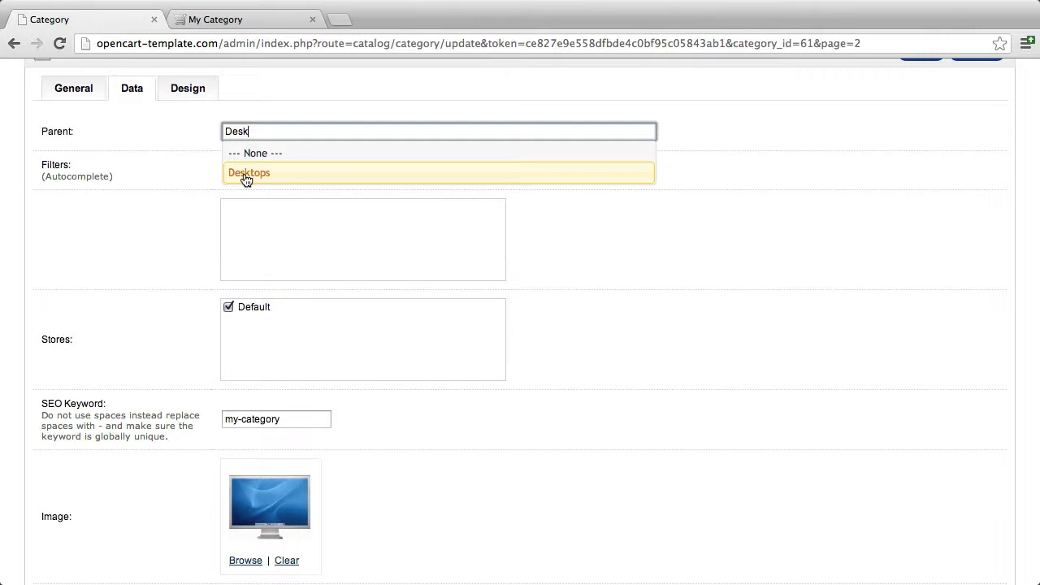
{"action": "left_click", "coordinate": [272, 175]}
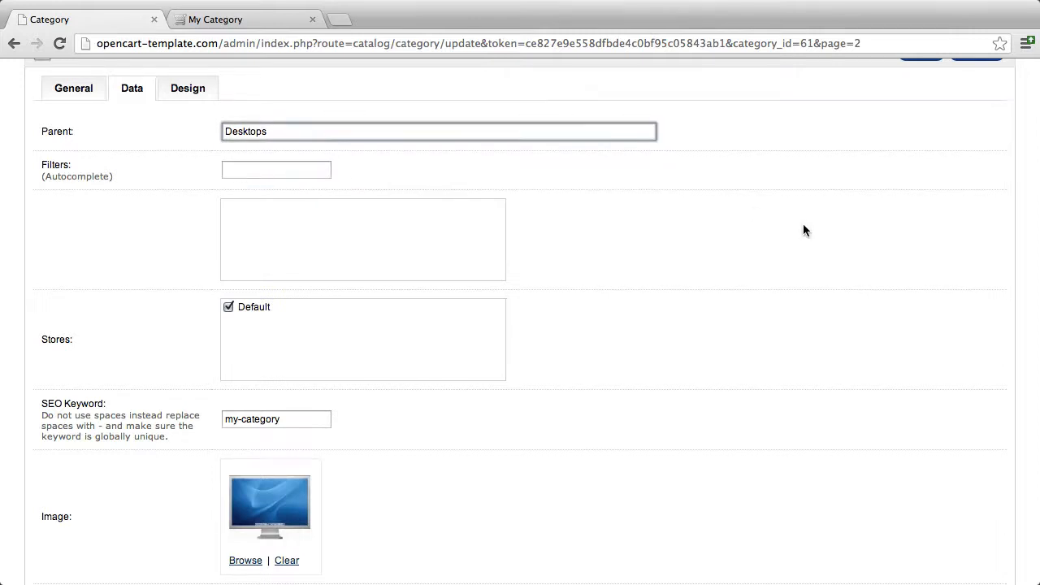
{"action": "scroll", "coordinate": [803, 231], "scroll_direction": "up", "scroll_amount": 3}
{"action": "left_click", "coordinate": [923, 173]}
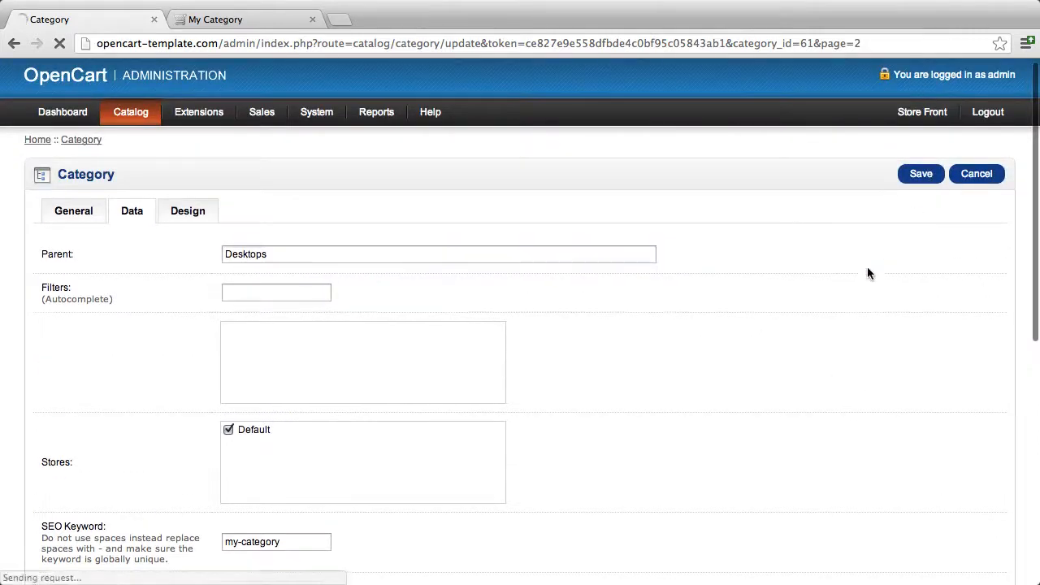
Switch to the storefront, reload the page, and open My Category from the Desktops submenu
{"action": "left_click", "coordinate": [217, 21]}
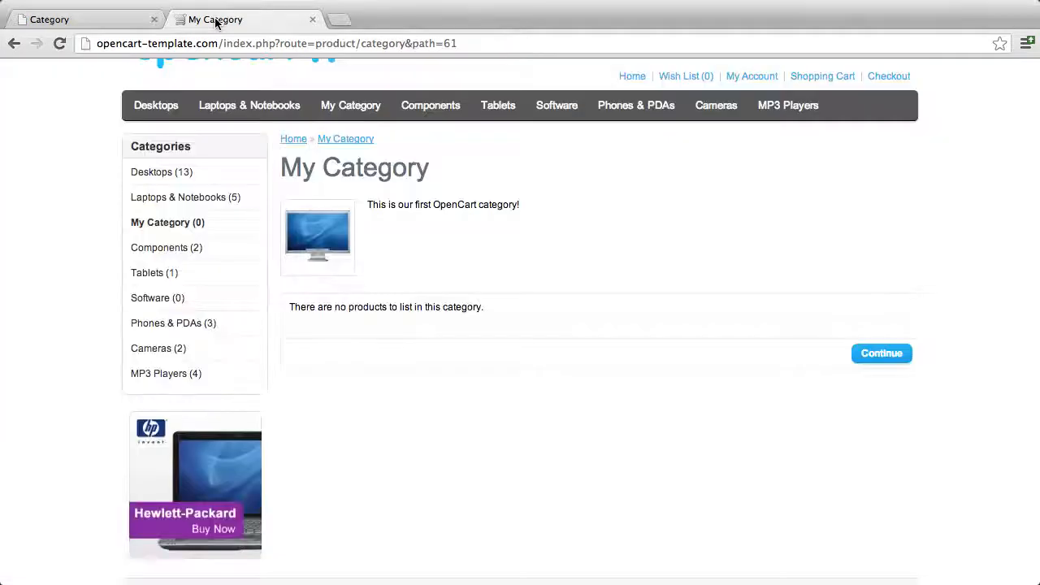
{"action": "scroll", "coordinate": [97, 130], "scroll_direction": "up", "scroll_amount": 2}
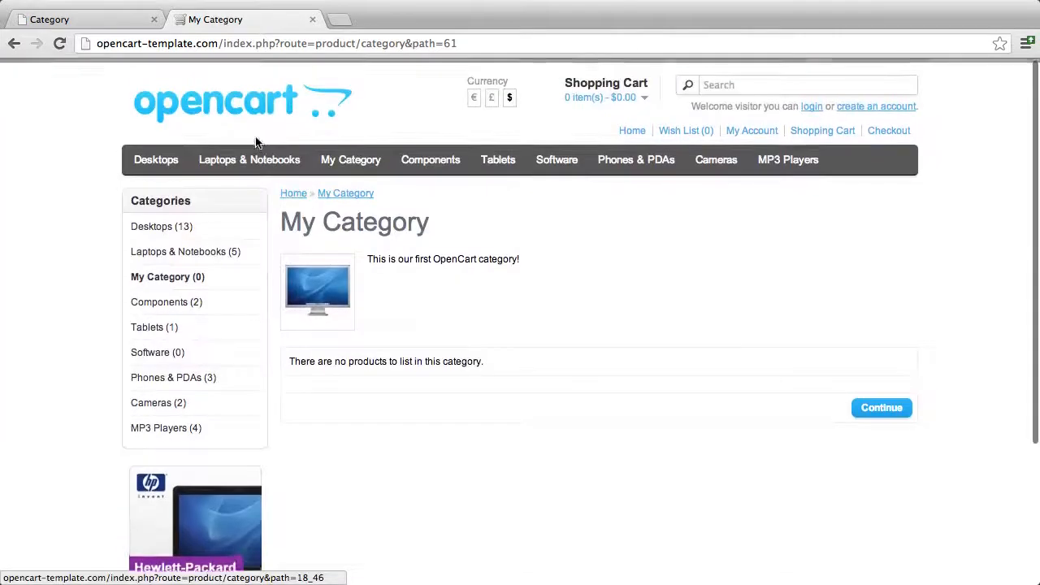
{"action": "left_click", "coordinate": [58, 43]}
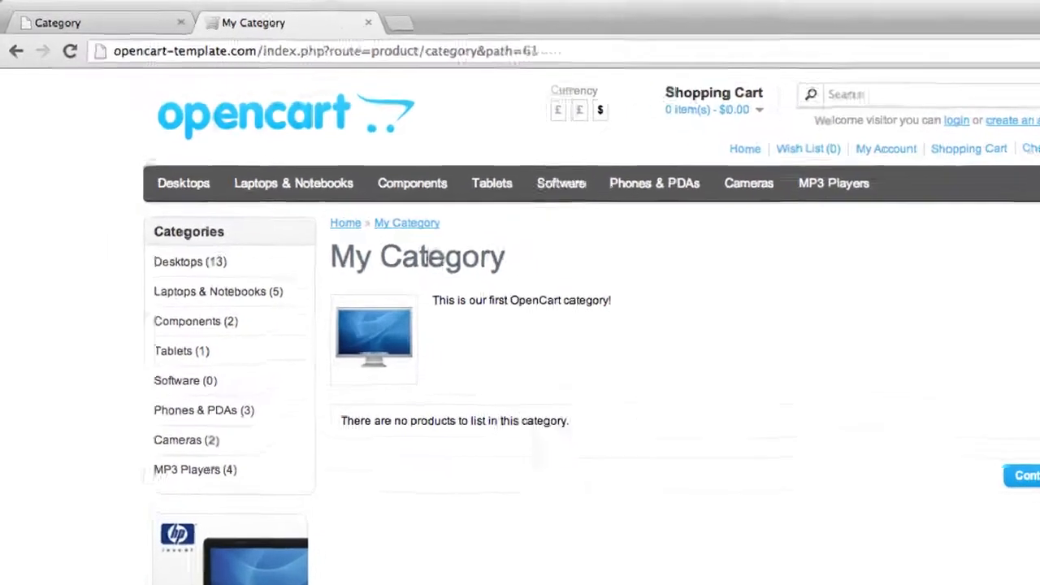
{"action": "mouse_move", "coordinate": [190, 187]}
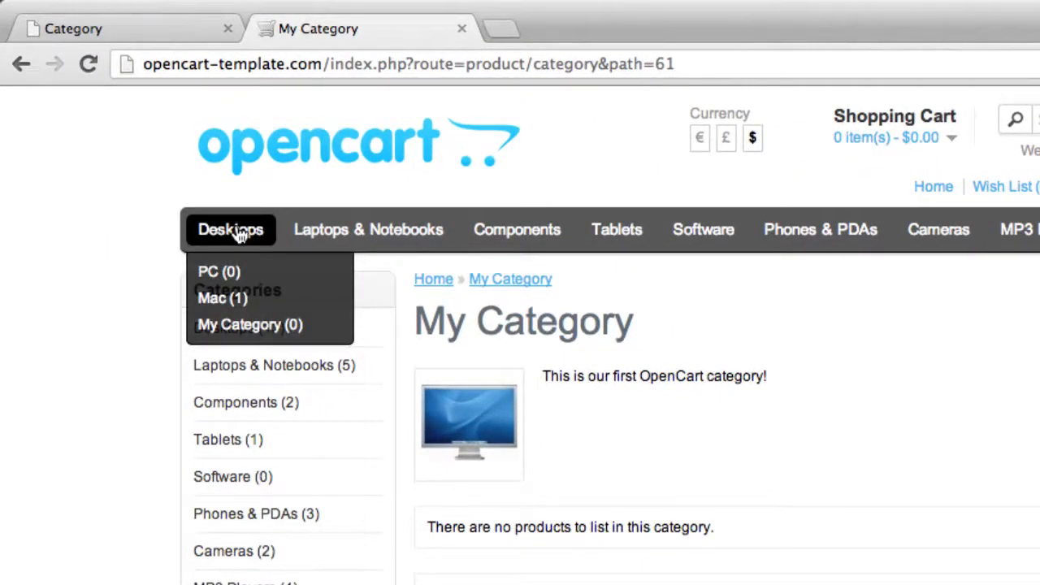
{"action": "left_click", "coordinate": [228, 327]}
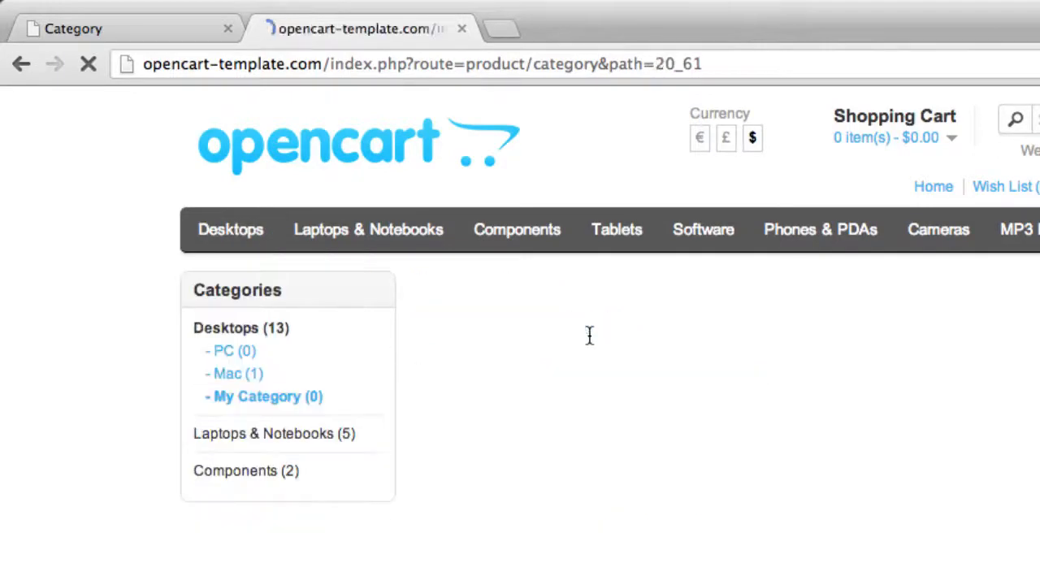